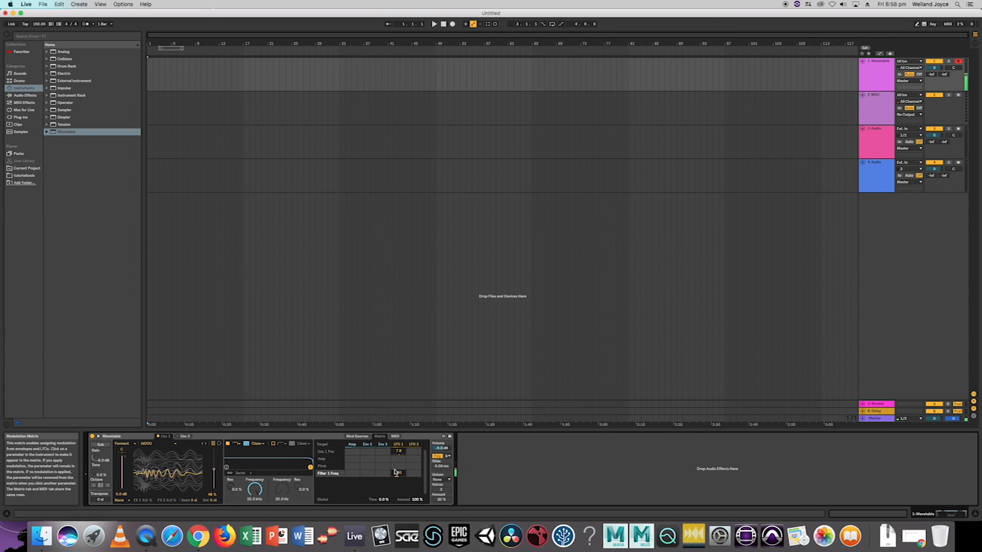
- Adjust the first oscillator's wave position and set its LFO 1 modulation amount to 7.8 in the Wavetable matrix
left_click(399, 452)
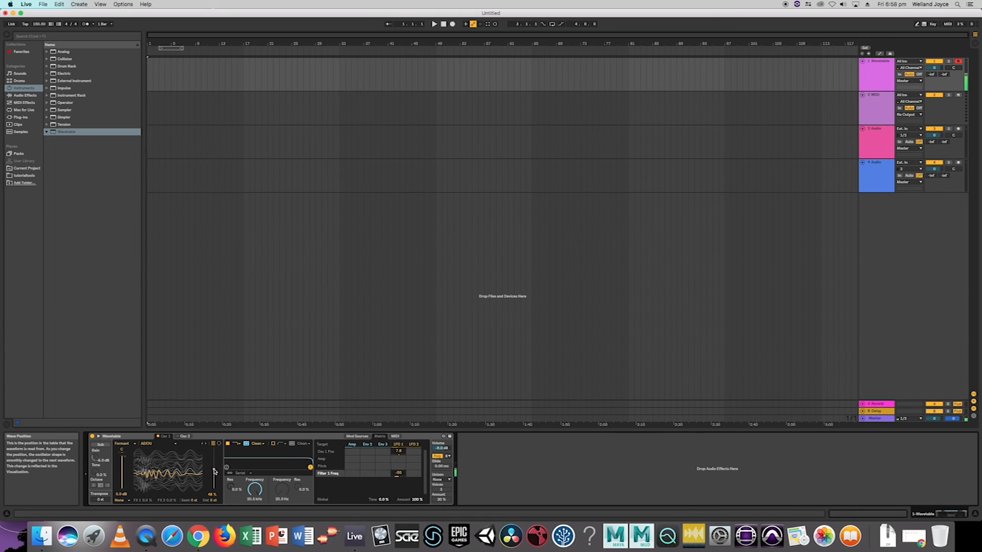
left_click_drag(214, 465, 213, 464)
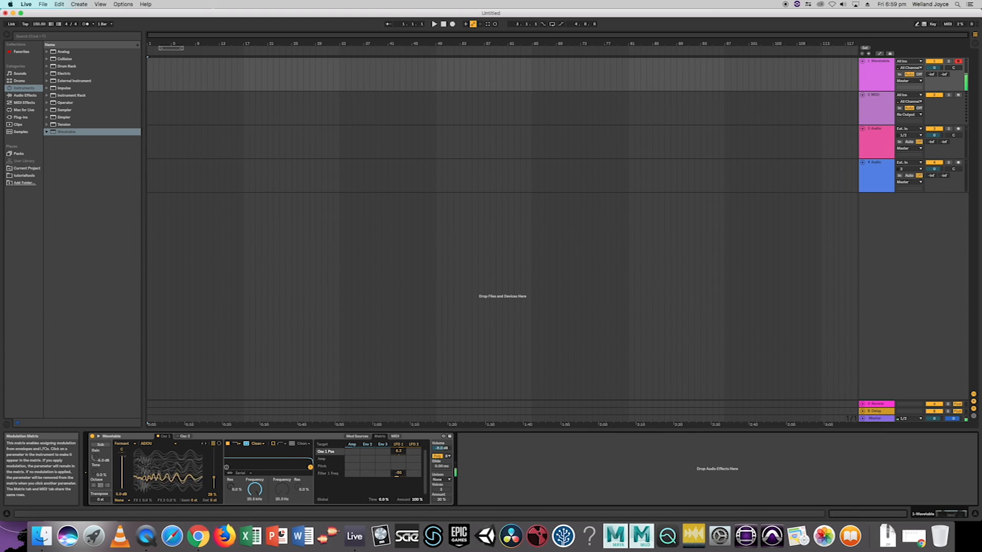
left_click_drag(398, 452, 399, 467)
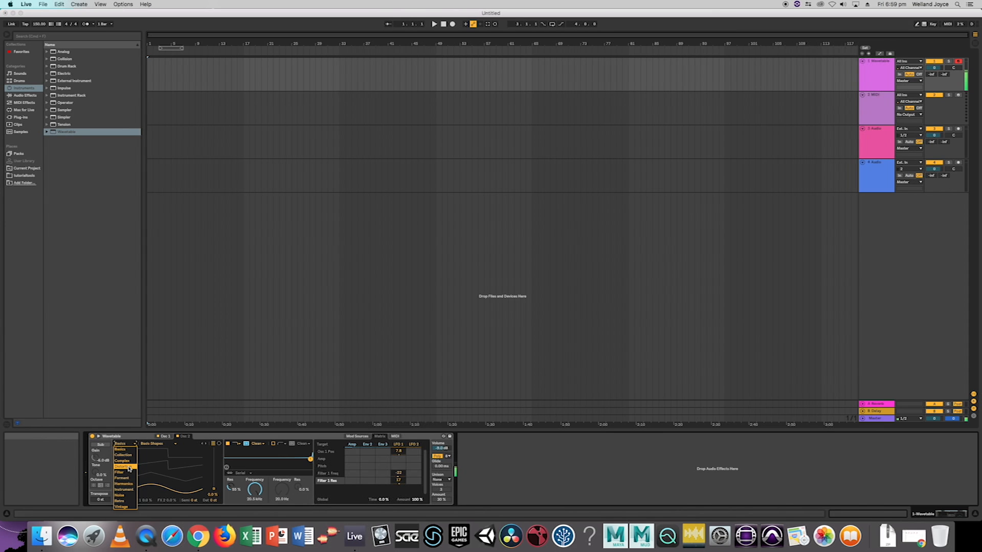
- Try the Clipped Sweep wavetable from the Distortion category on Wavetable's second oscillator
left_click(129, 467)
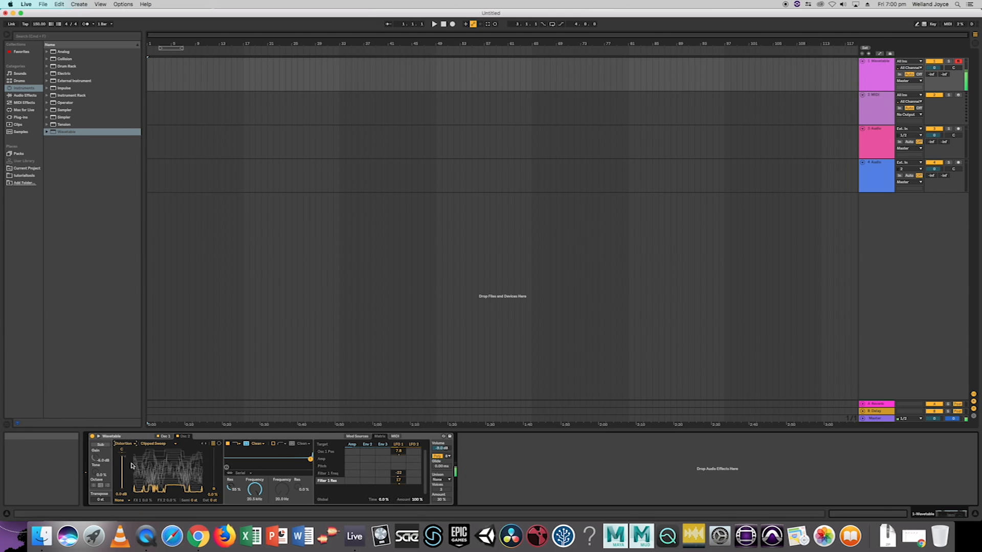
left_click(152, 443)
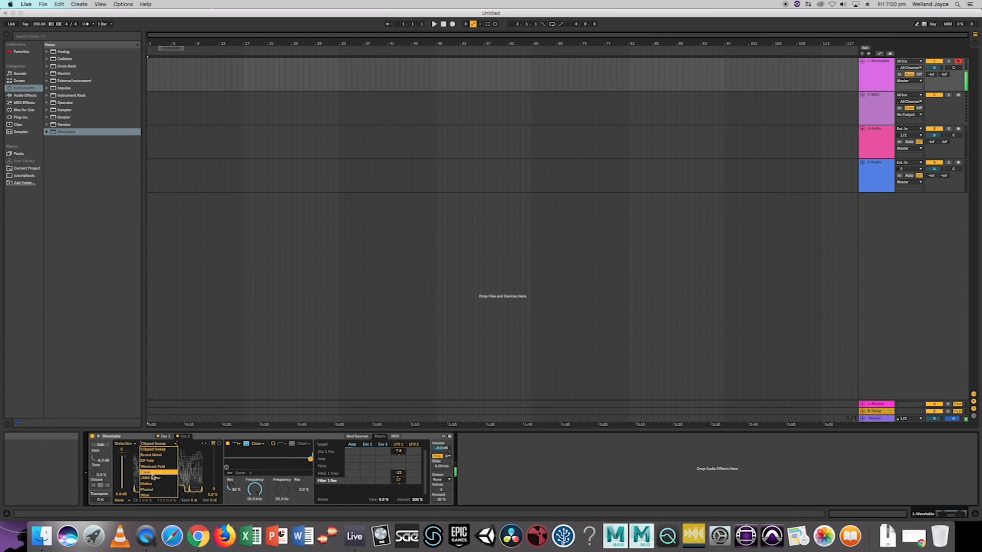
left_click(150, 448)
- Set the second oscillator to the Graphite wavetable from the Collection category
left_click(123, 443)
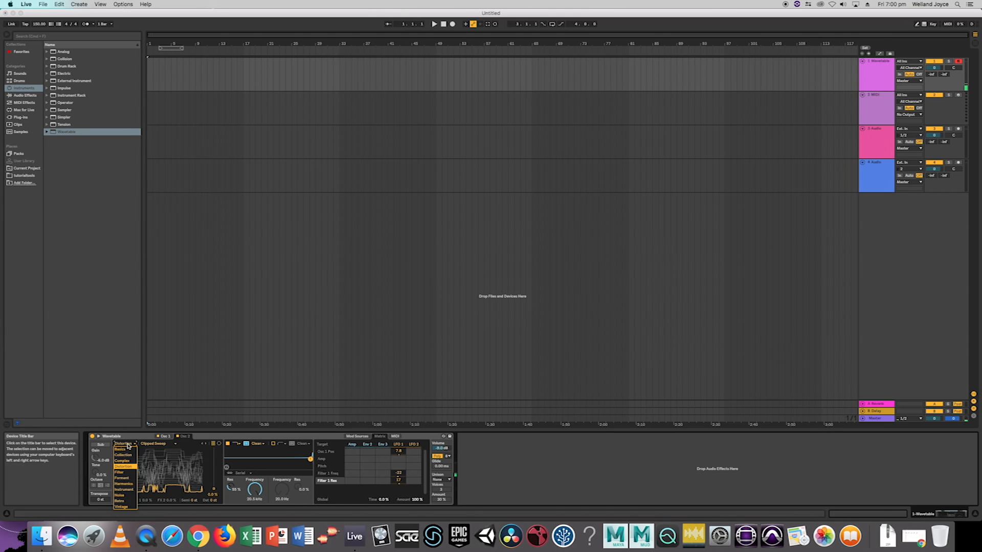
left_click(123, 455)
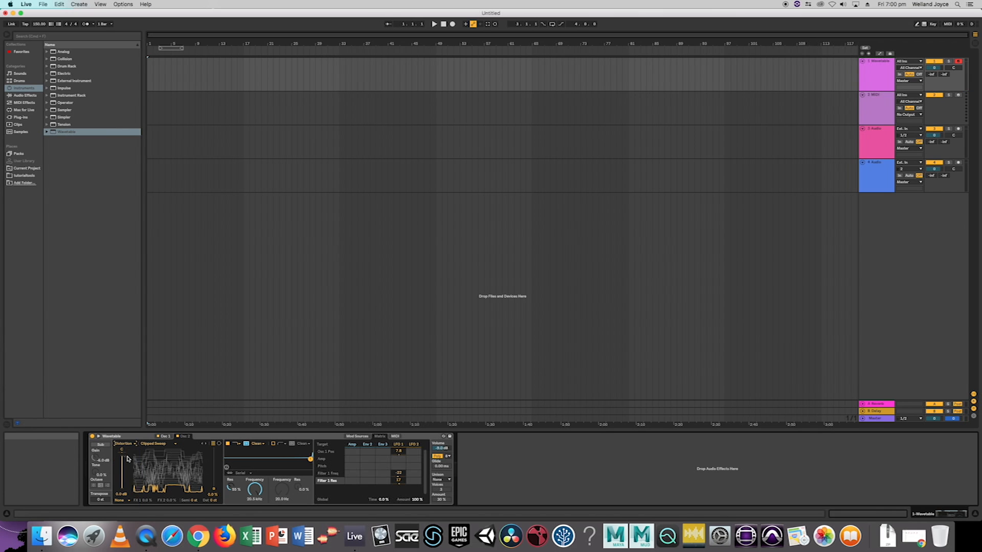
left_click(158, 443)
left_click(148, 484)
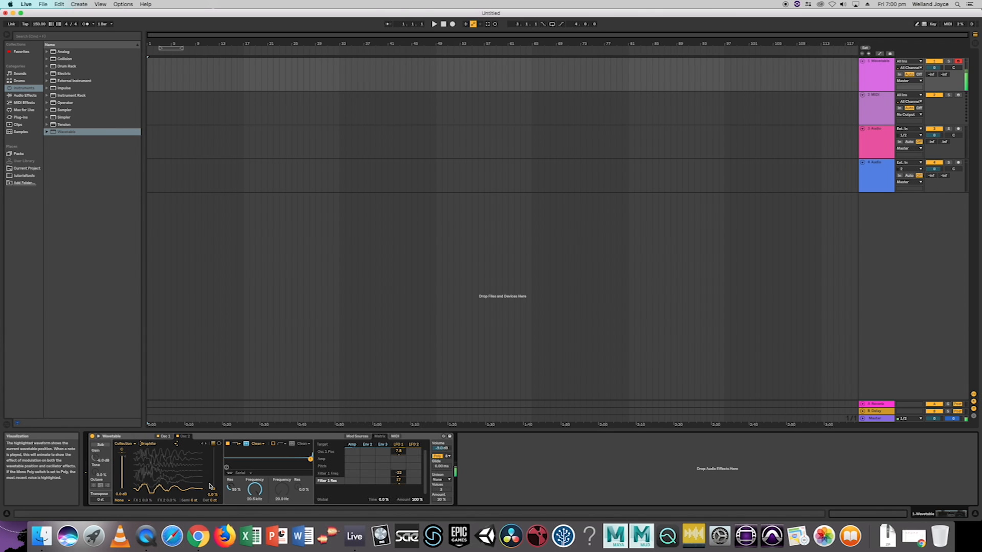
- Modulate the second oscillator's position with LFO 1 and set its wave position to about 80%
left_click_drag(214, 472, 214, 472)
left_click_drag(398, 487, 398, 490)
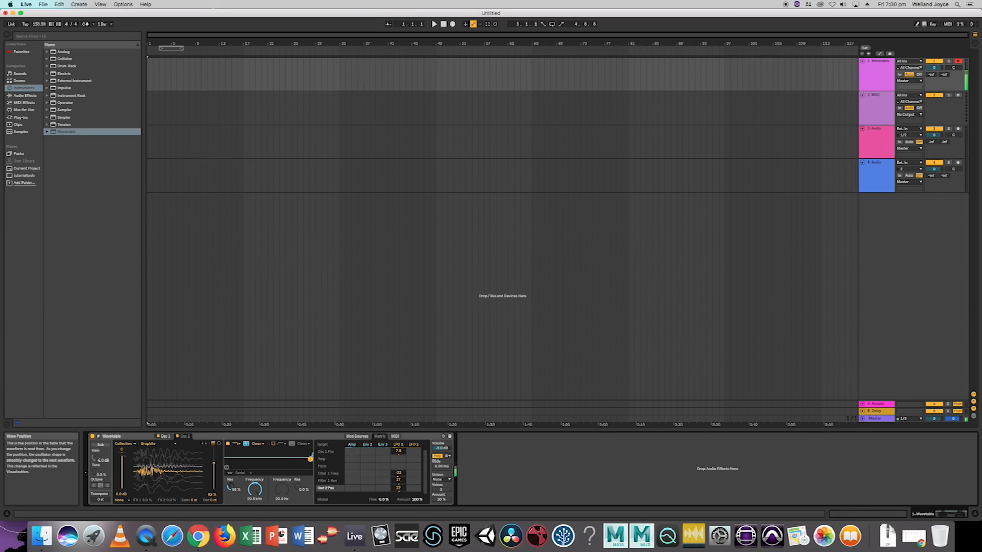
left_click_drag(214, 461, 214, 458)
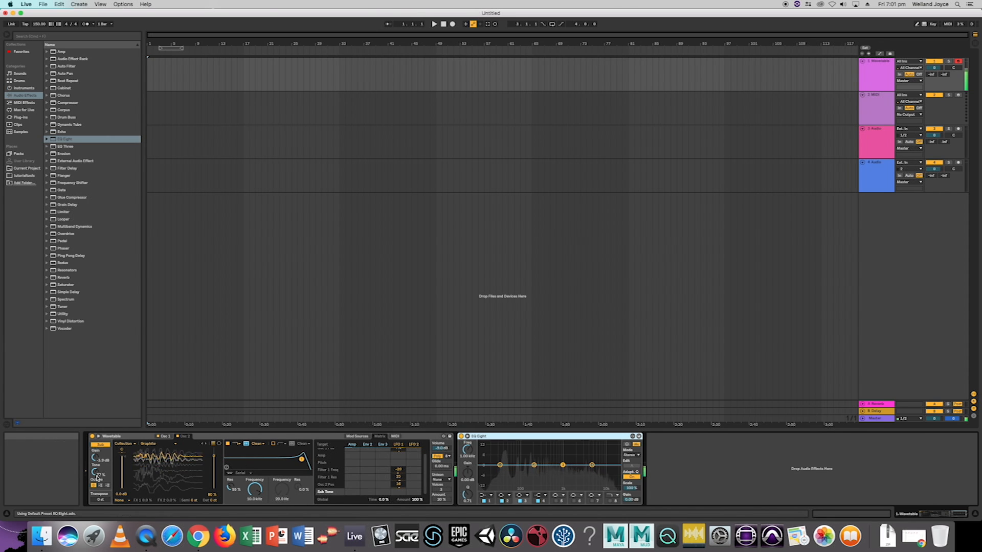
- Set the sub oscillator's tone to about 74% and lower its gain
left_click_drag(95, 472, 94, 498)
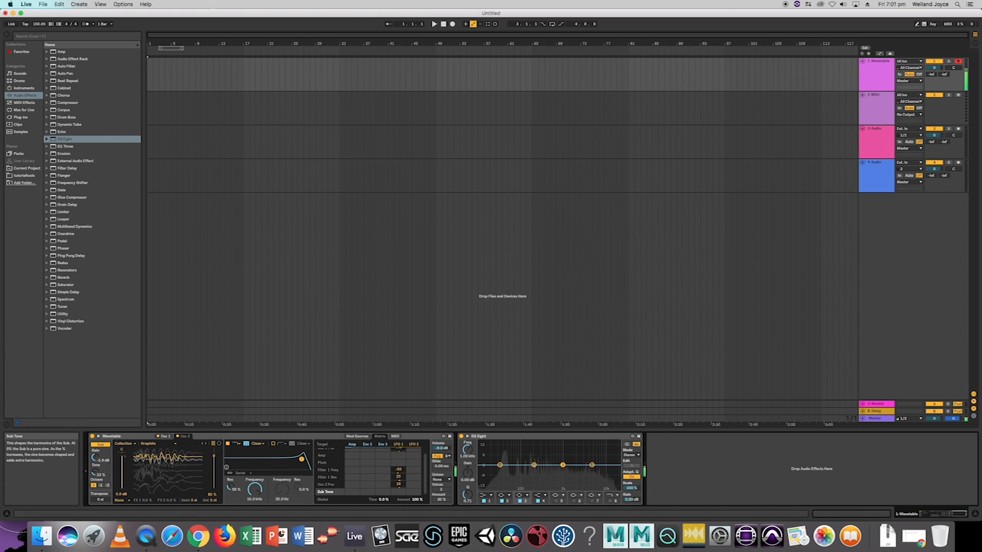
left_click_drag(95, 471, 94, 471)
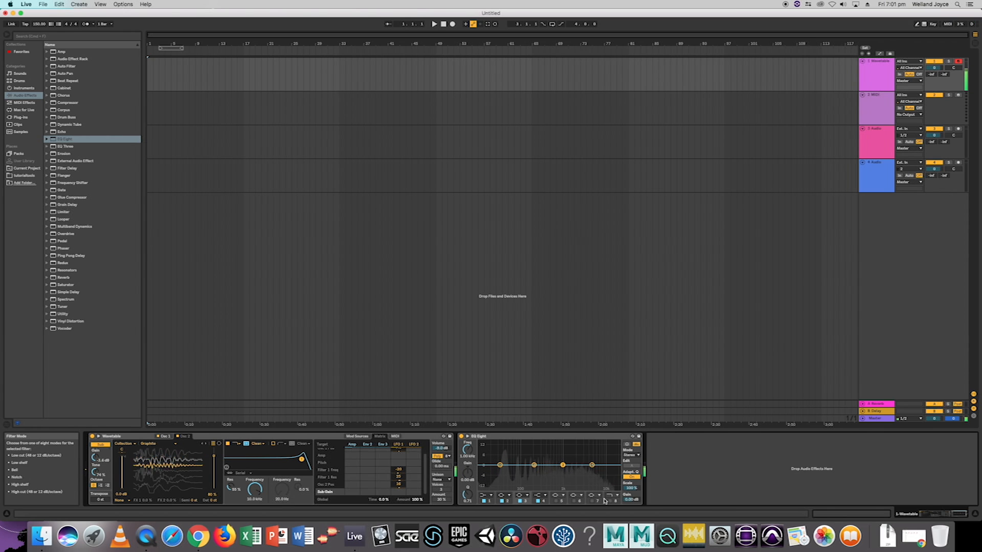
- Make EQ Eight's fourth band a high cut above 10 kHz and its first band a low cut
left_click(543, 495)
left_click(540, 543)
left_click_drag(592, 470, 613, 472)
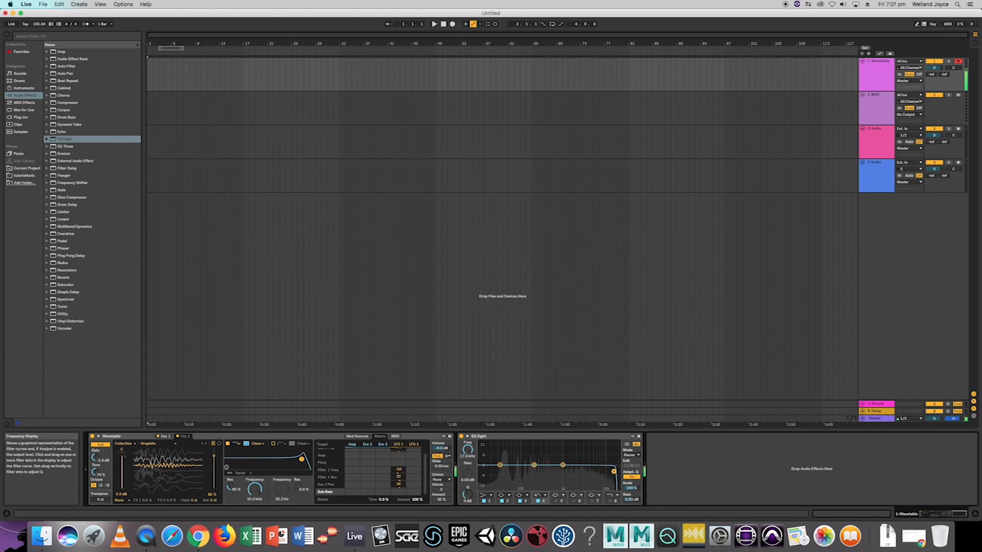
left_click(490, 495)
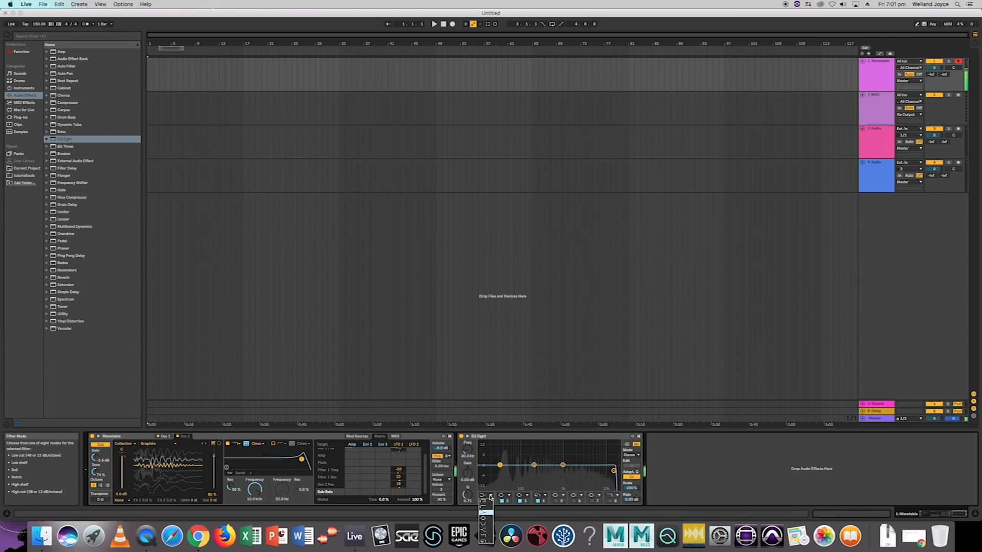
left_click(483, 503)
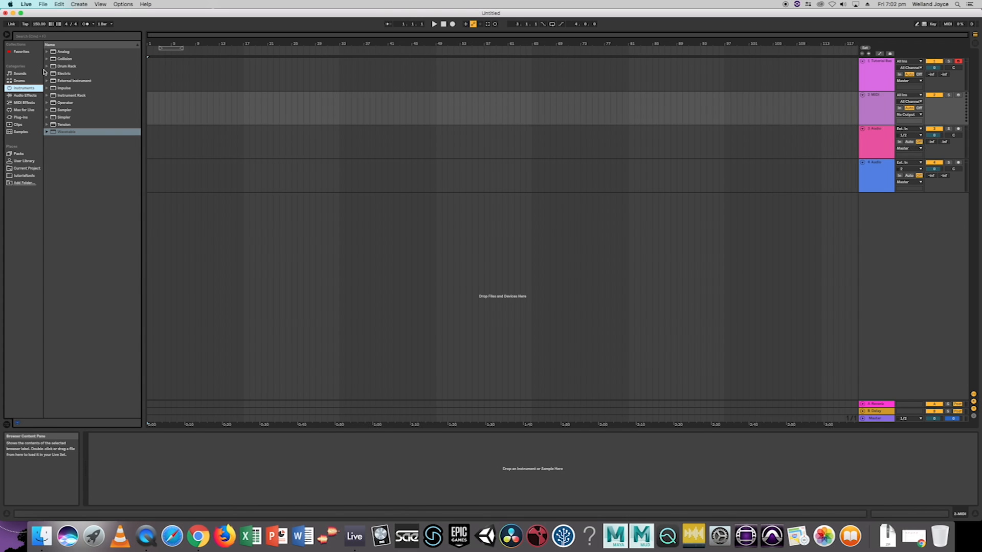
- Load Operator on the second MIDI track and raise the levels of its silent oscillators to -12 dB
double_click(66, 104)
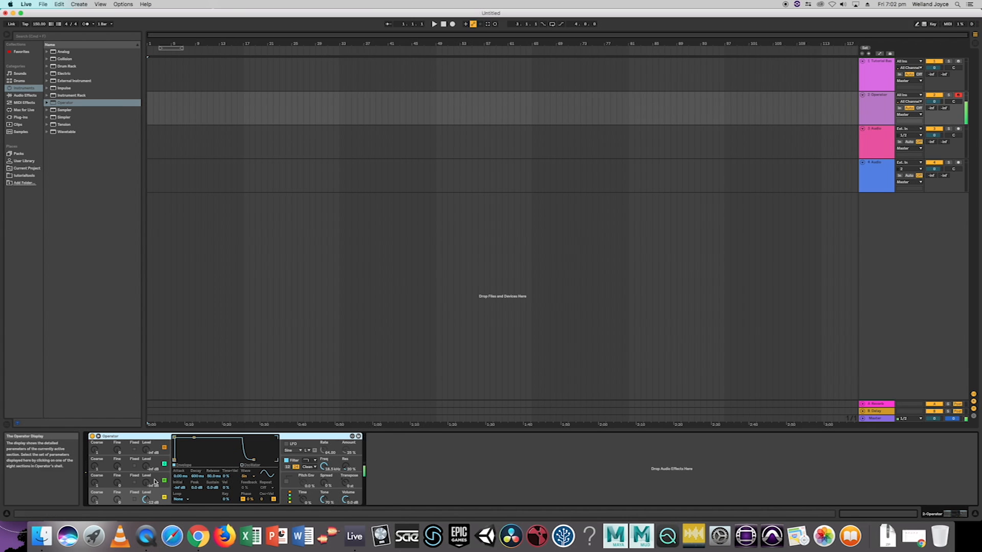
left_click_drag(146, 483, 148, 435)
- Set Operator's oscillator D to a Saw 32 waveform and lower its level to about -26 dB
left_click(253, 477)
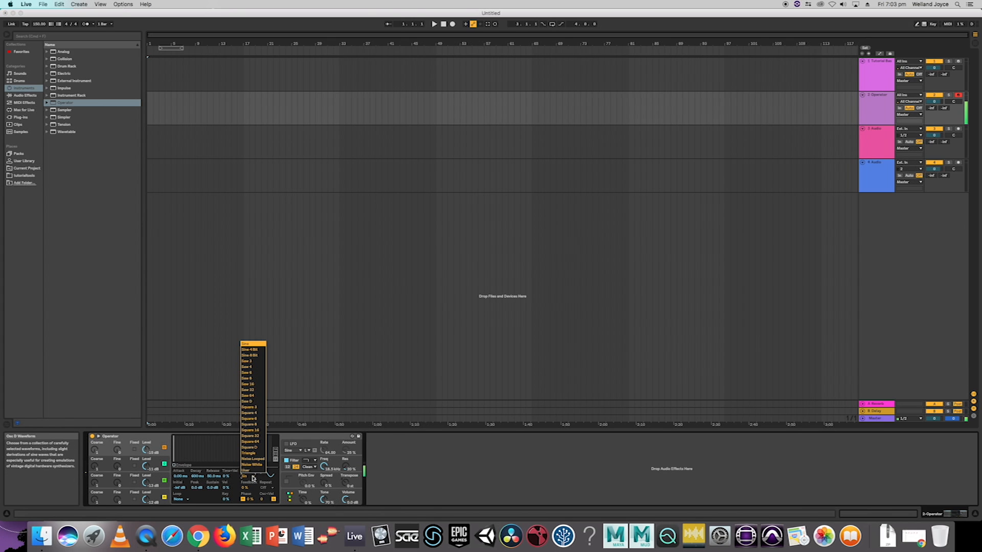
left_click(250, 389)
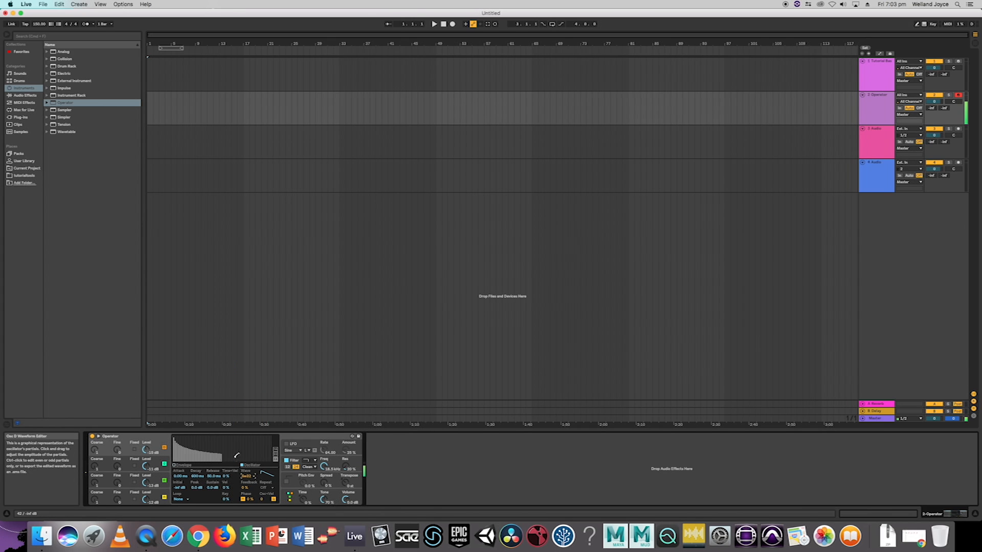
left_click_drag(148, 451, 148, 469)
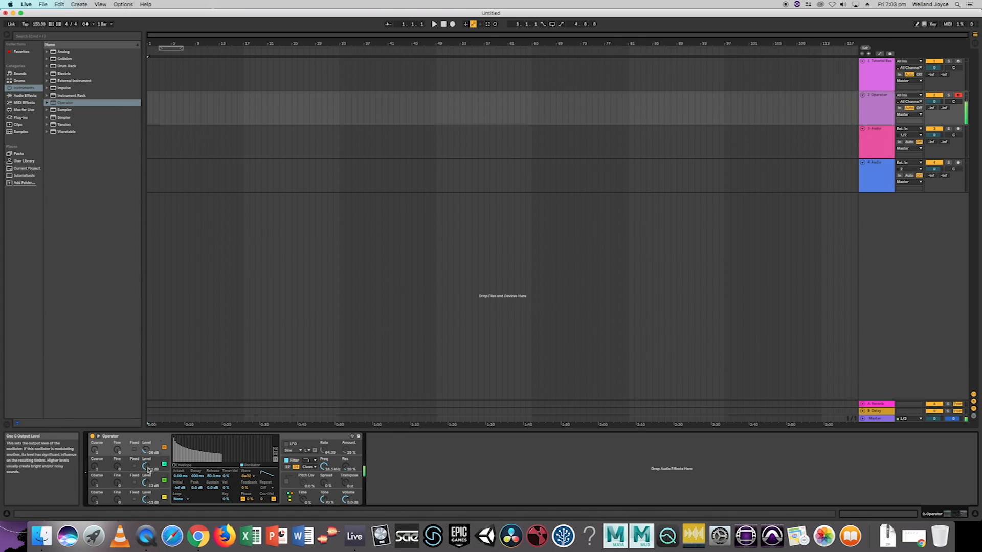
- Set oscillator C's waveform to Saw 4 and display oscillator D's envelope
left_click(156, 468)
left_click(249, 477)
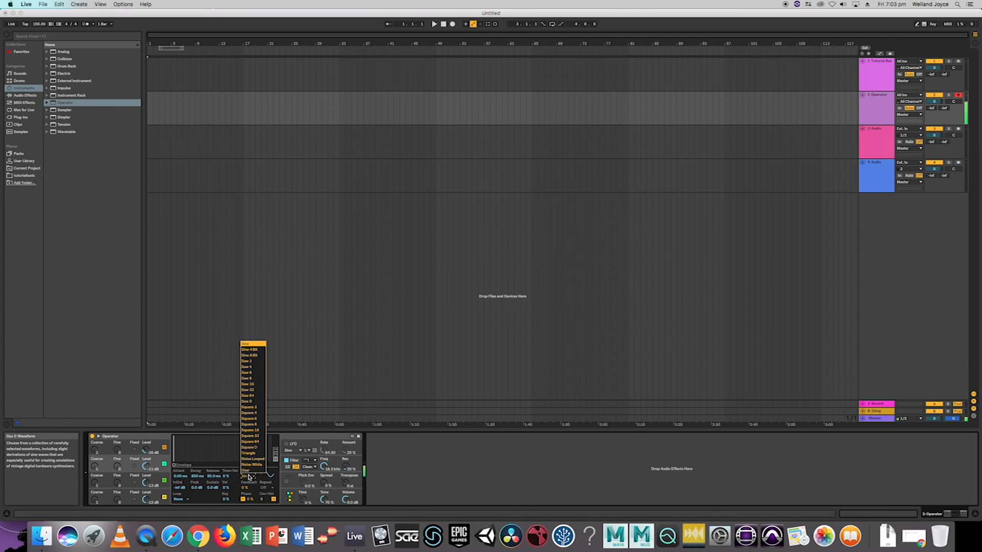
left_click(248, 366)
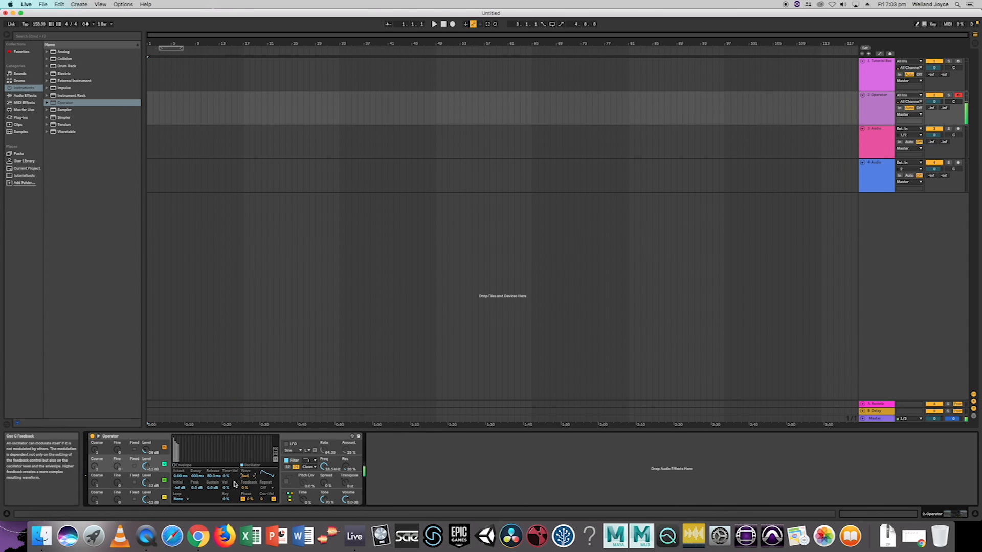
left_click(155, 445)
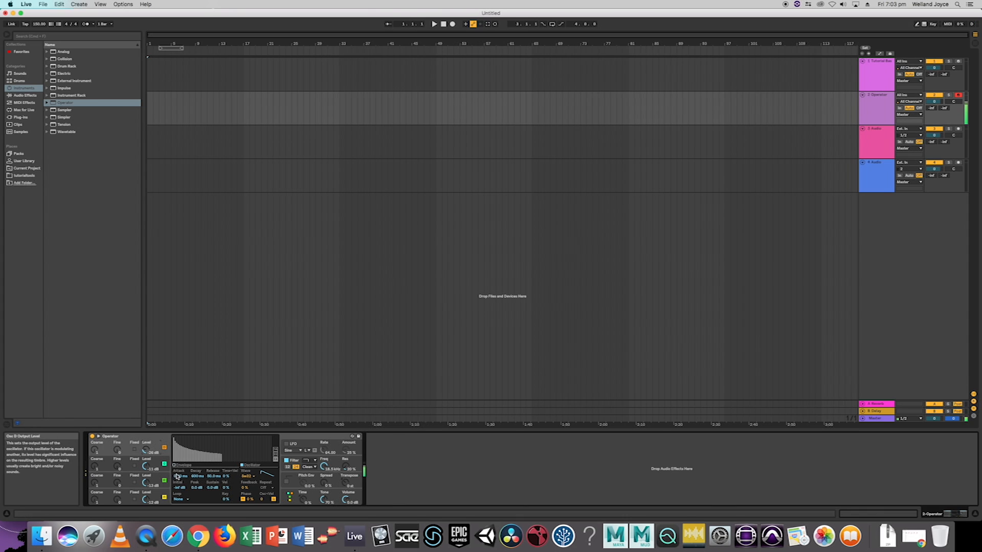
left_click(174, 465)
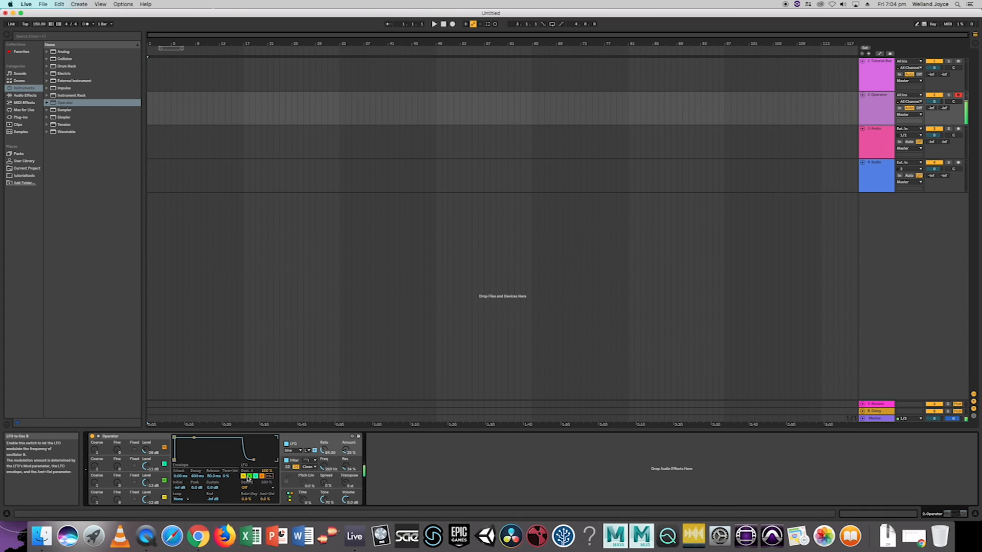
- Route Operator's LFO to the filter cutoff only, disabling its oscillator destinations
left_click(244, 477)
left_click(249, 477)
left_click(269, 476)
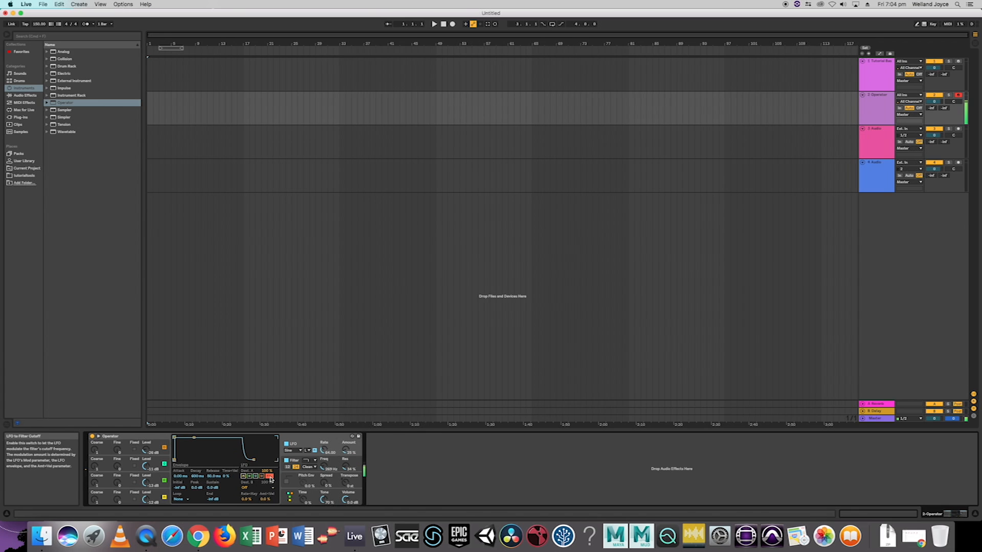
- Raise Operator's filter frequency and adjust the LFO amount
left_click_drag(330, 469, 330, 458)
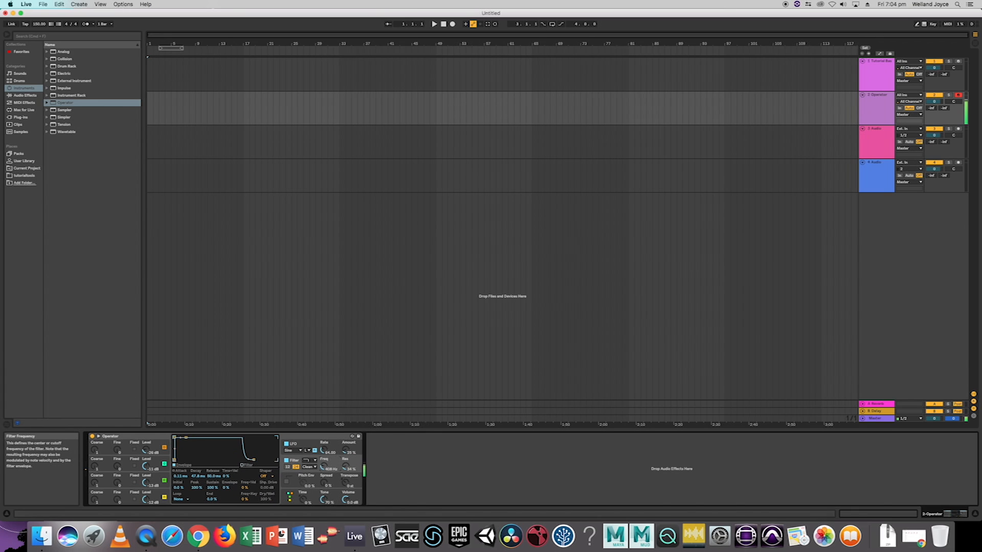
left_click(335, 445)
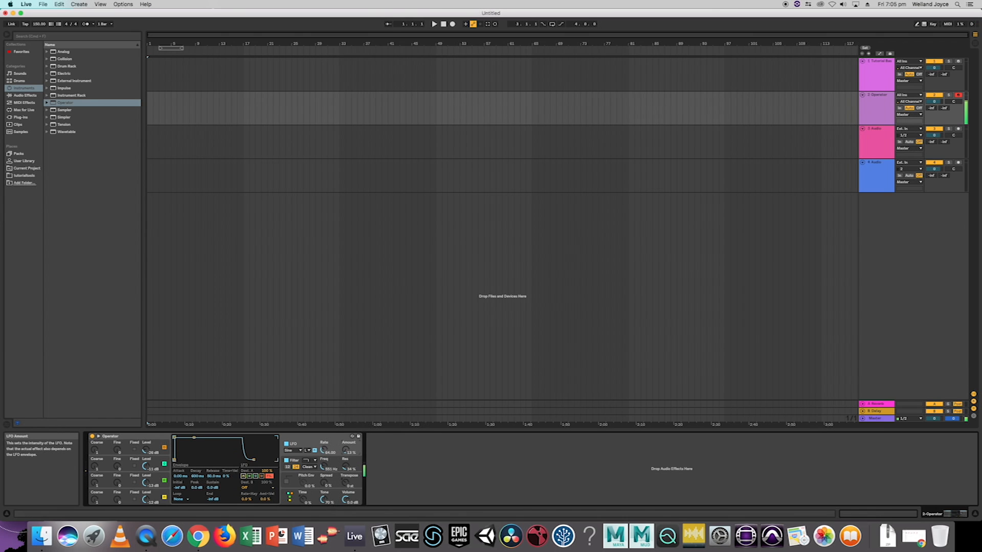
left_click_drag(345, 450, 348, 451)
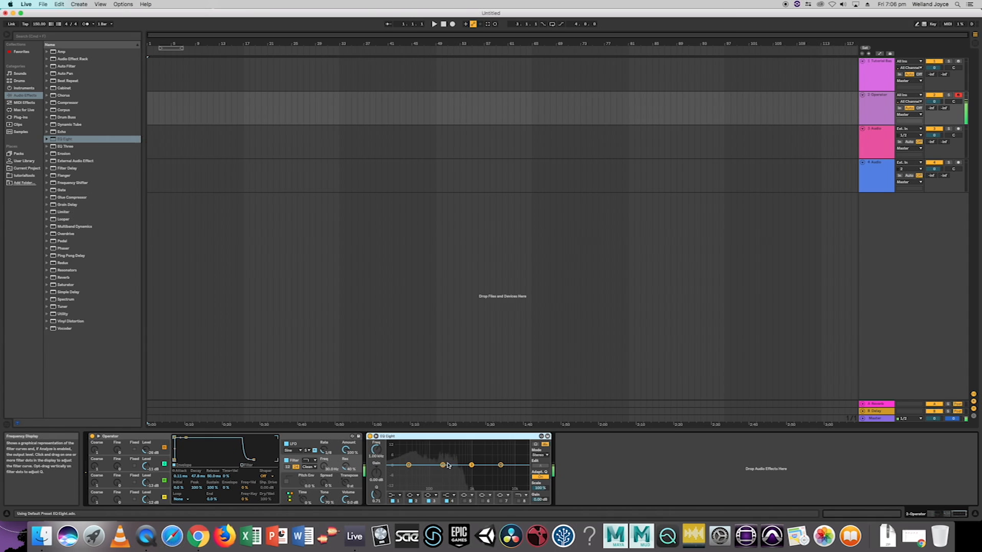
- Boost EQ Eight's second band around 40 Hz and make the first band a low cut at about 20 Hz
left_click_drag(447, 465, 413, 465)
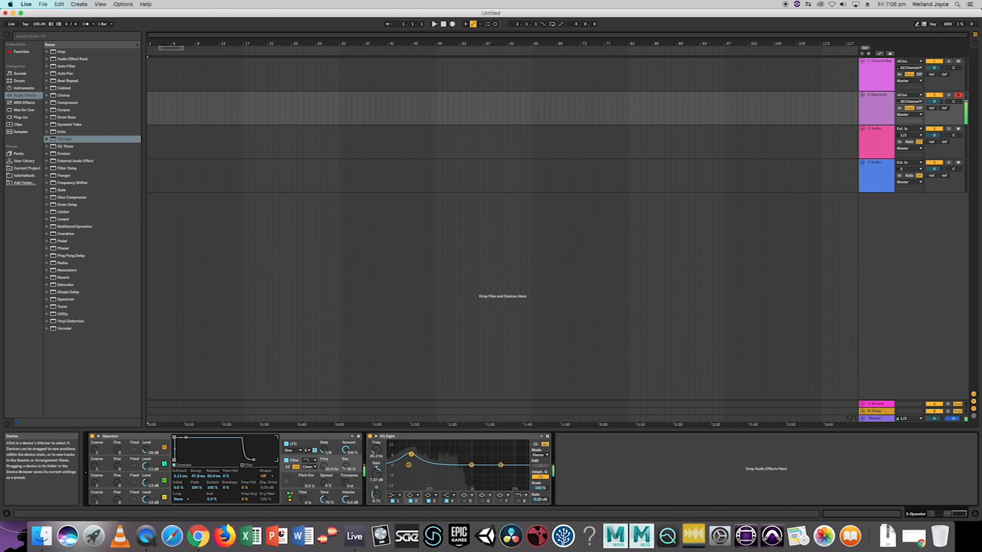
left_click(393, 494)
left_click(395, 508)
left_click_drag(410, 471, 396, 471)
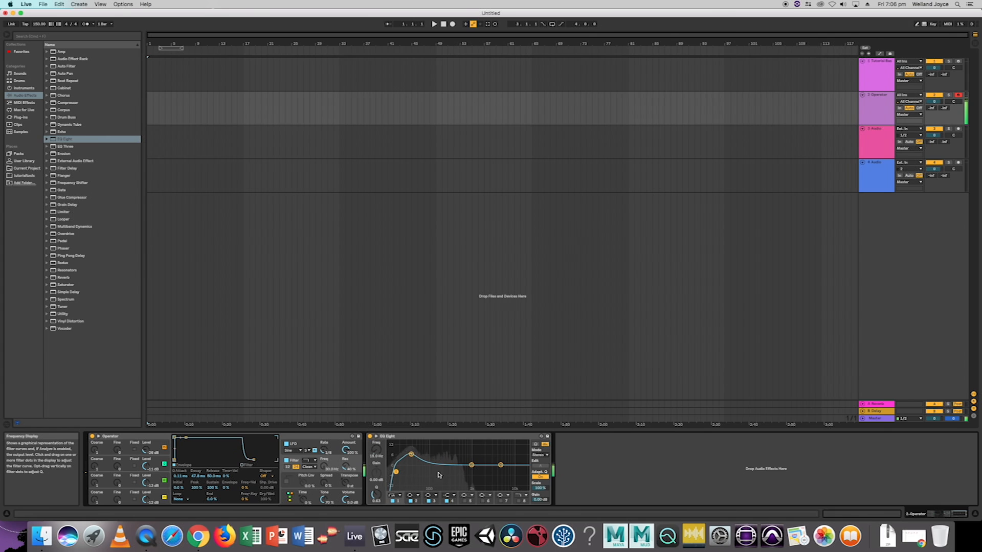
left_click(520, 496)
left_click(521, 497)
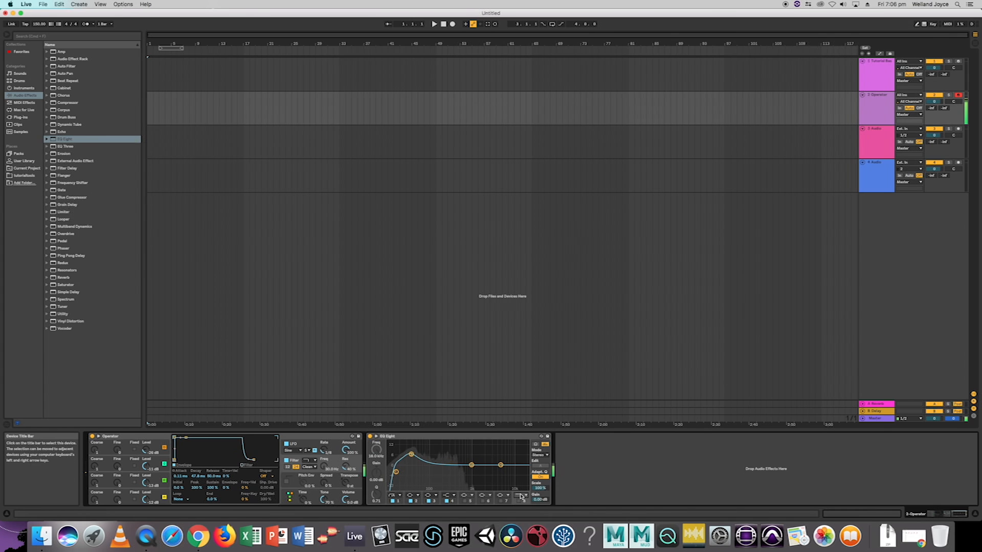
left_click_drag(396, 472, 399, 471)
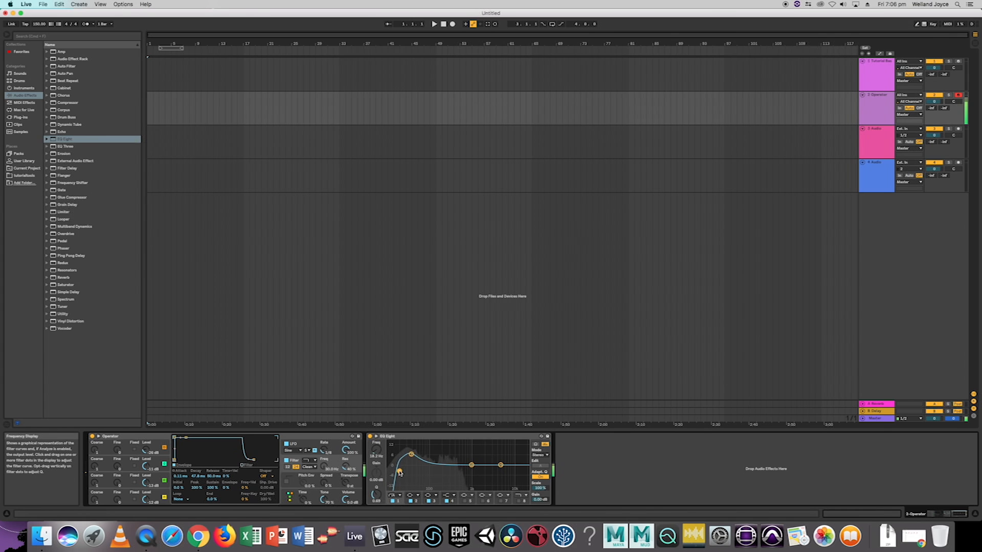
- Enable EQ Eight's eighth band as a high cut and move it to about 1.5 kHz
left_click(521, 496)
left_click(520, 542)
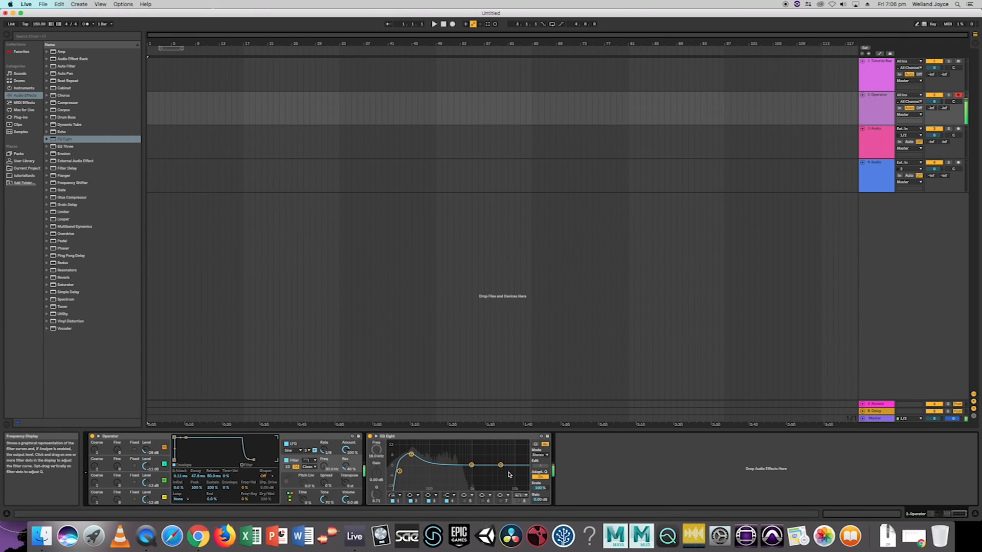
left_click(519, 501)
left_click_drag(523, 470, 478, 471)
- Sweep Operator's filter frequency and move the EQ's high cut up to about 6 kHz
left_click_drag(324, 466, 323, 435)
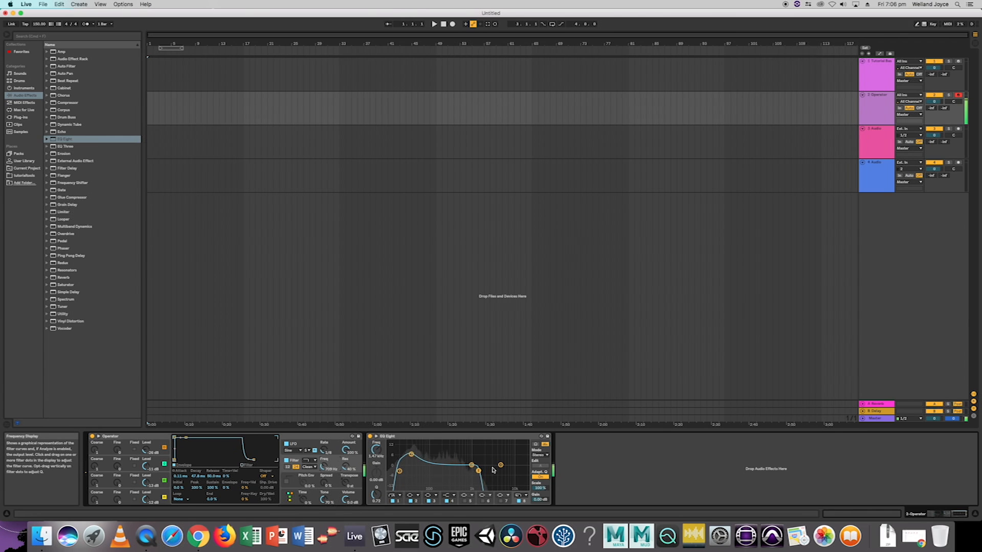
left_click_drag(478, 470, 506, 470)
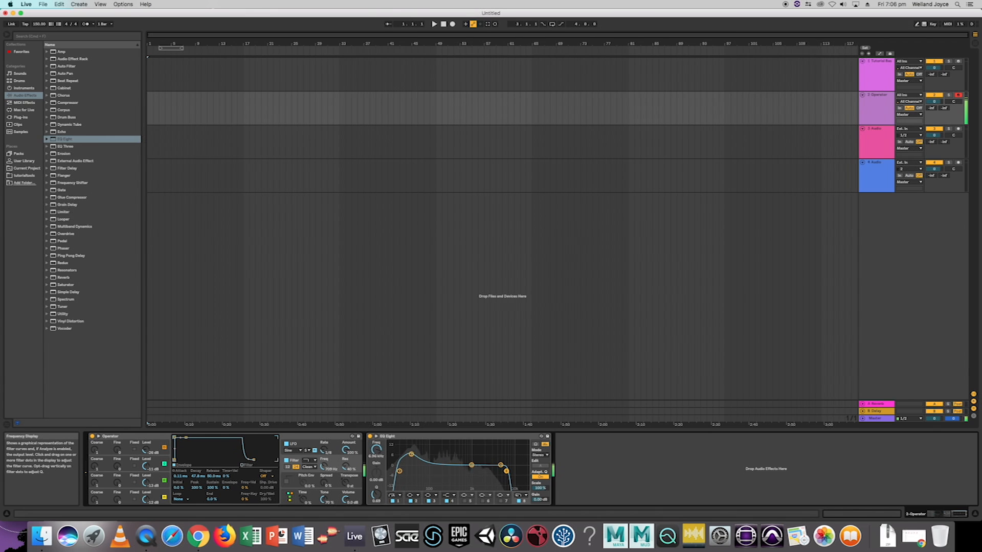
left_click_drag(323, 466, 323, 496)
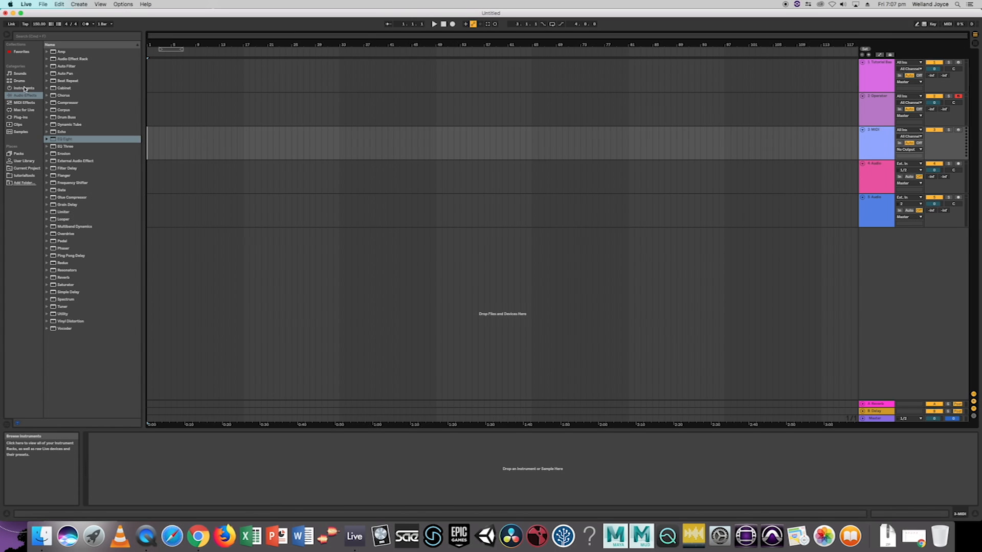
- Load the Analog instrument onto the third MIDI track
left_click(23, 88)
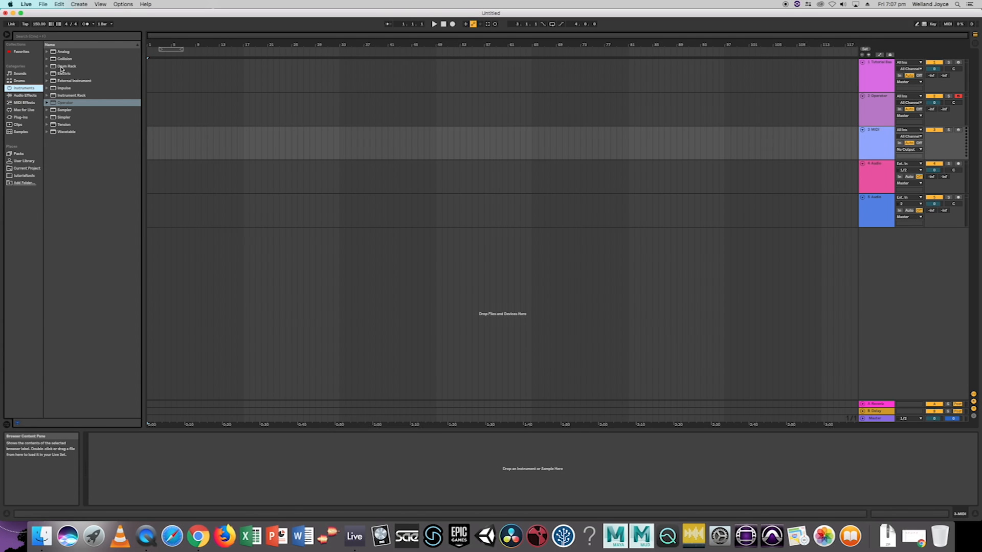
left_click(64, 52)
left_click_drag(65, 53, 206, 149)
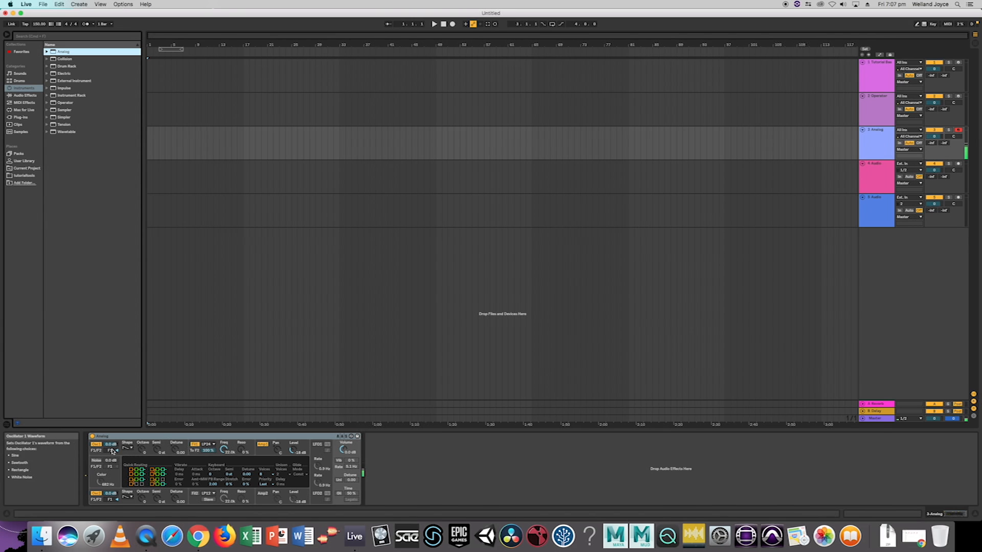
- Turn off Analog's Oscillator 2 and set Oscillator 1's waveform to Rectangle
left_click(131, 473)
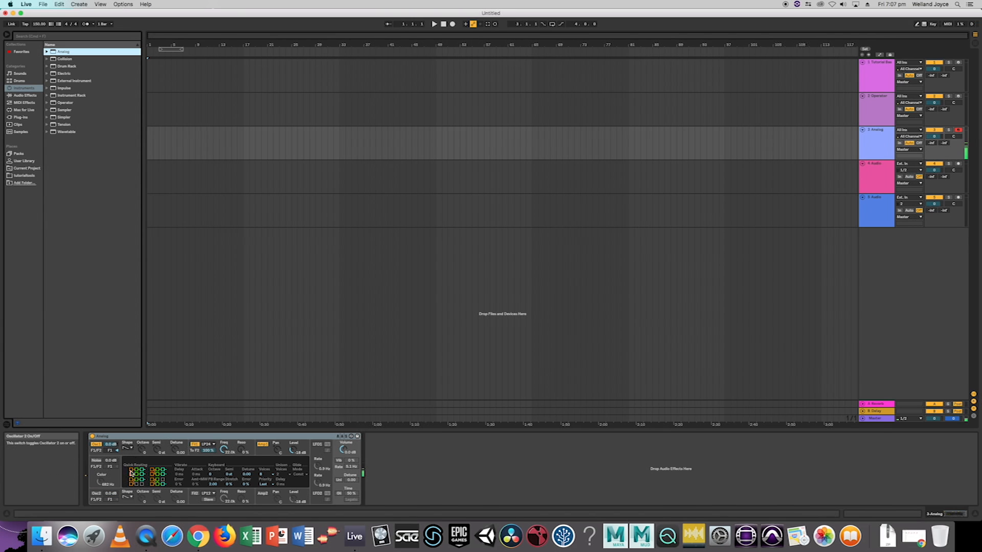
left_click(130, 456)
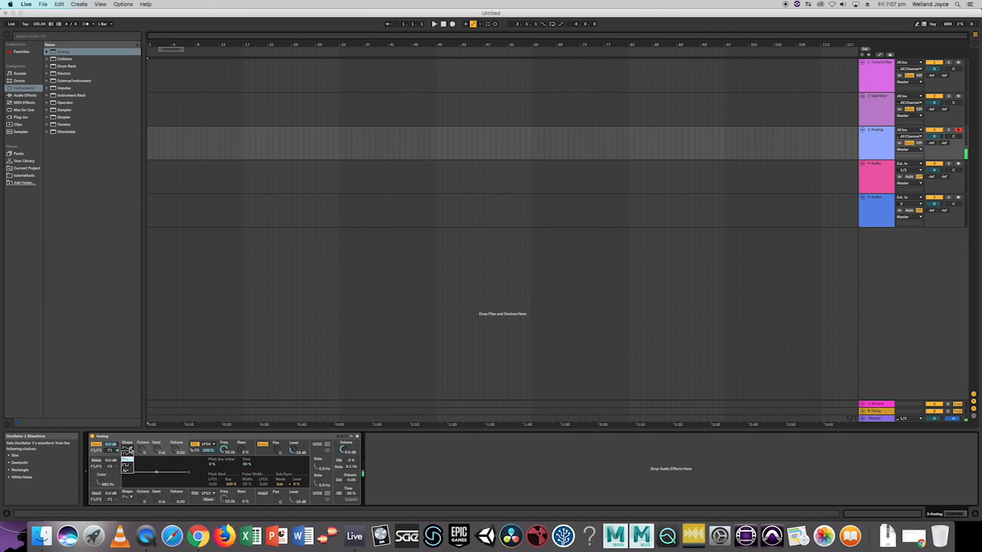
left_click(127, 447)
left_click(129, 466)
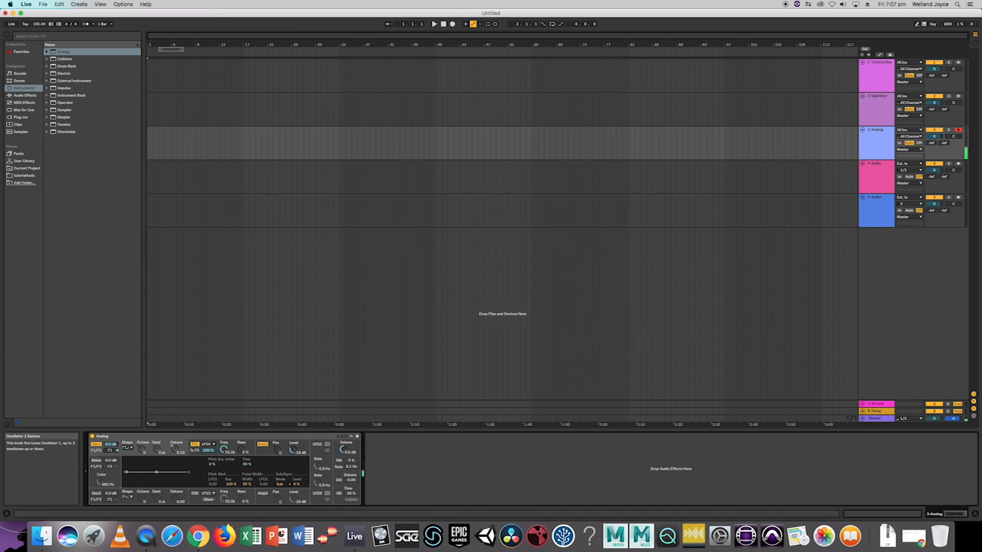
- Turn on Analog's Oscillator 2 and detune Oscillator 1 to 0.02 and Oscillator 2 to -0.05
left_click(174, 498)
left_click_drag(176, 500, 175, 503)
left_click_drag(176, 449, 176, 456)
left_click_drag(176, 493, 176, 492)
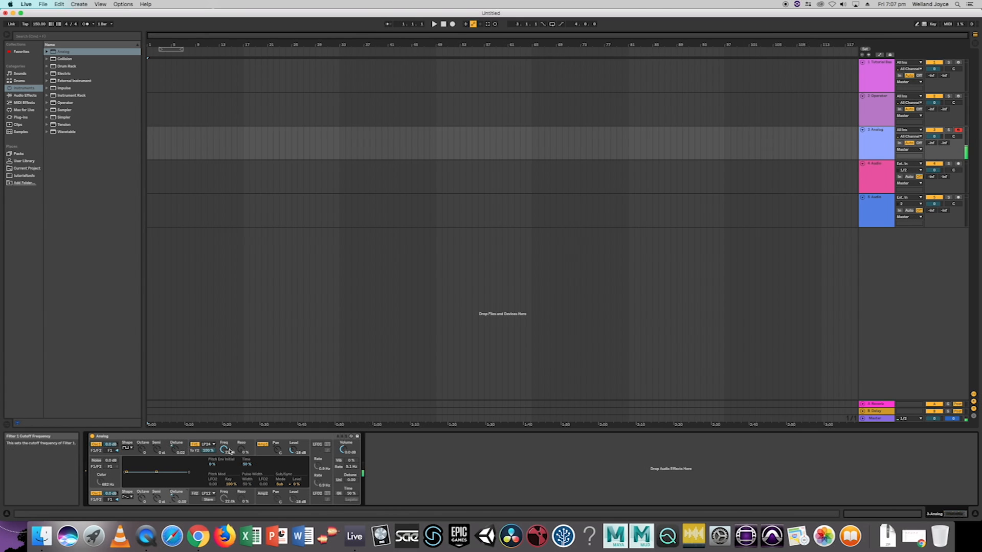
- Lower Analog's Filter 1 cutoff and raise its envelope sustain to 1.00
left_click_drag(224, 449, 224, 456)
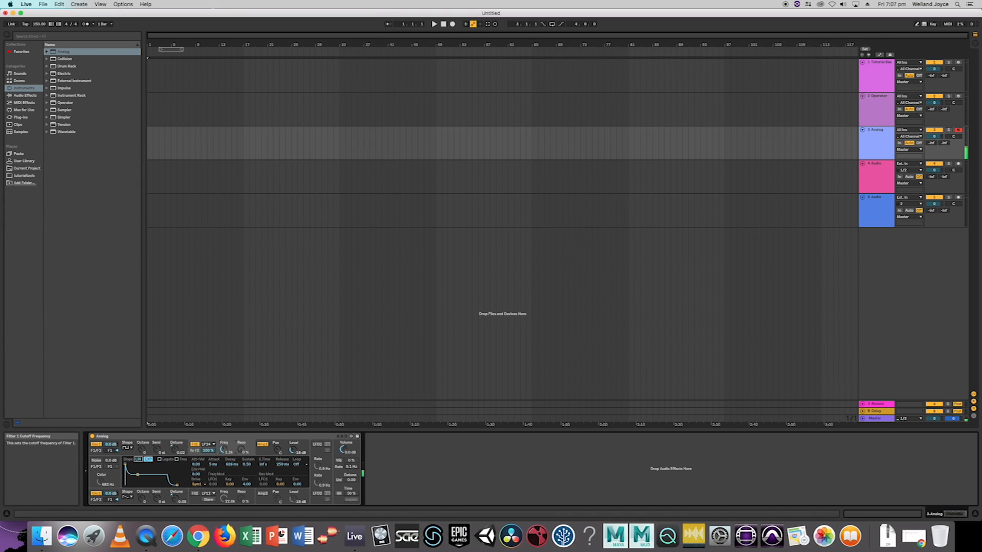
left_click_drag(138, 475, 137, 464)
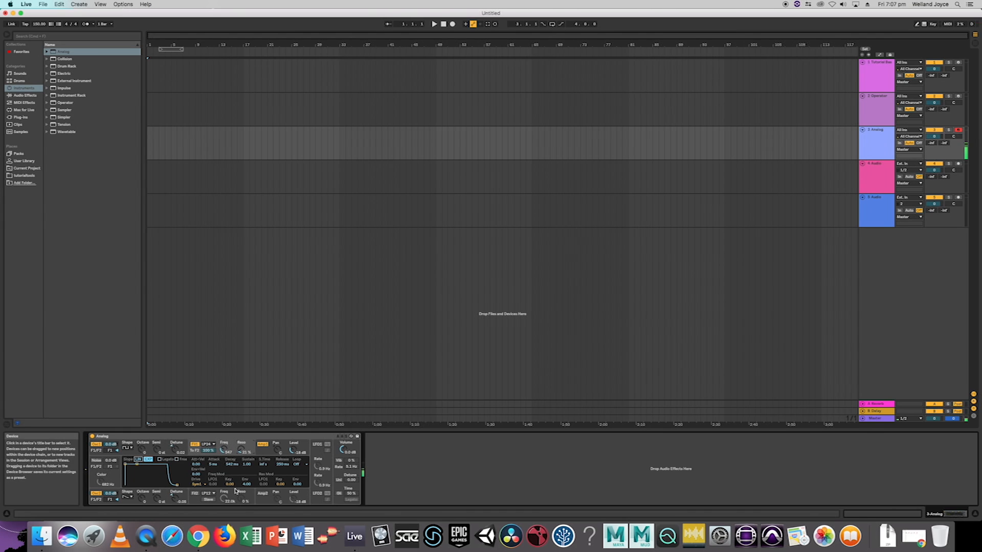
- Enable Filter 2 with its cutoff at about 1.3 kHz and Amp 2, raising the amp envelope sustain to 1.00
left_click(196, 494)
left_click_drag(224, 499, 224, 511)
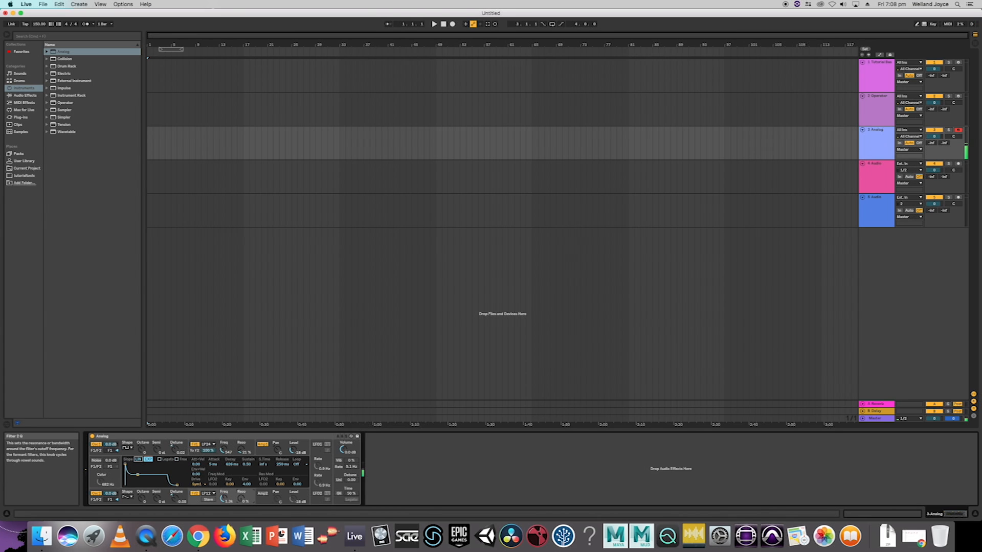
left_click(262, 493)
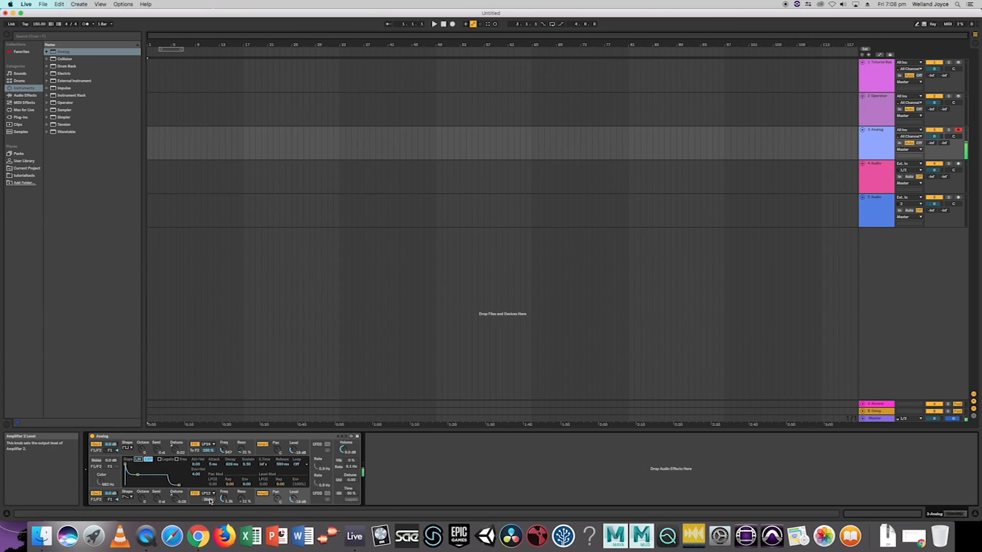
left_click_drag(138, 475, 138, 464)
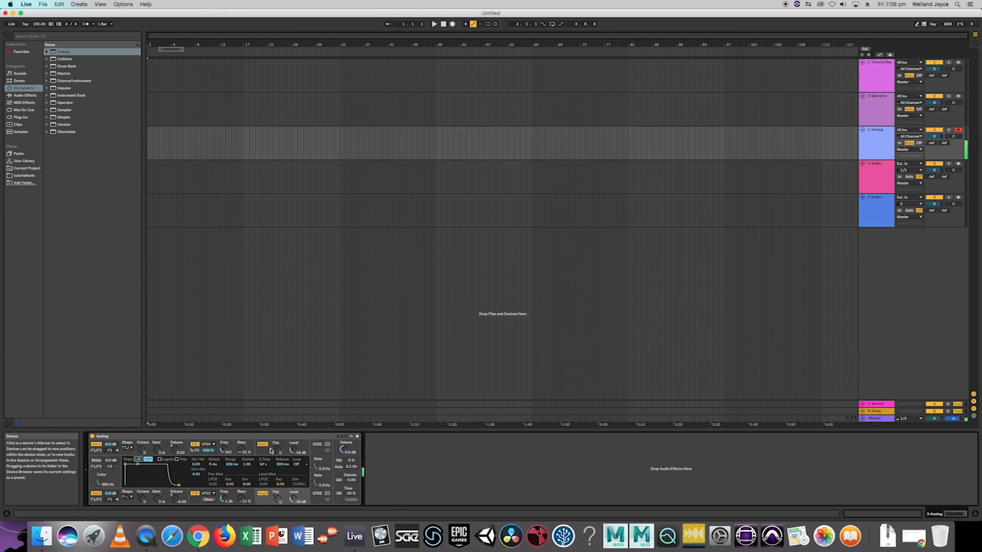
- Enable Analog's LFO 1 and LFO 2 and sync both rates to the tempo
left_click(327, 445)
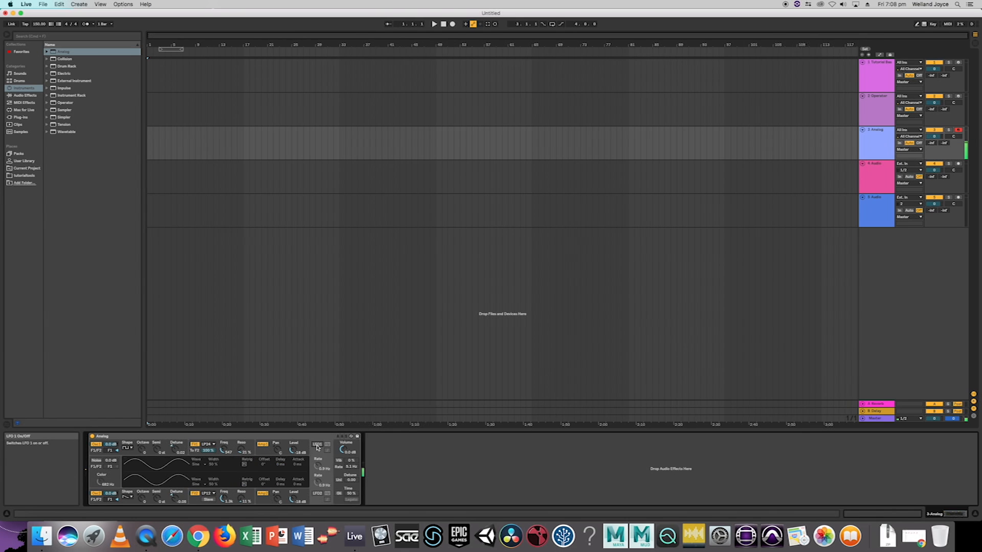
left_click(327, 450)
left_click(328, 493)
left_click(327, 498)
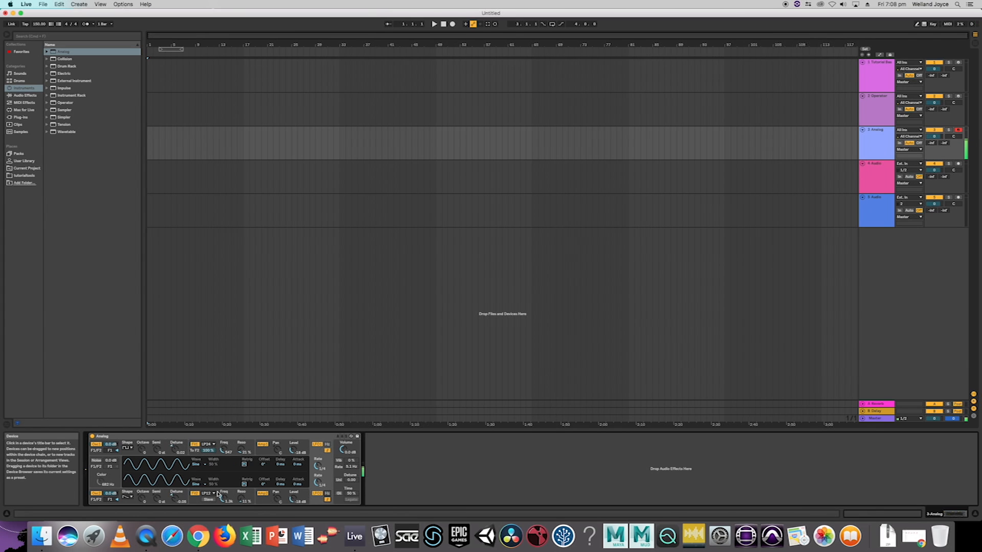
- Modulate the cutoffs of Filter 1 and Filter 2 with their LFOs and set LFO 1's rate to 1/8
left_click(196, 500)
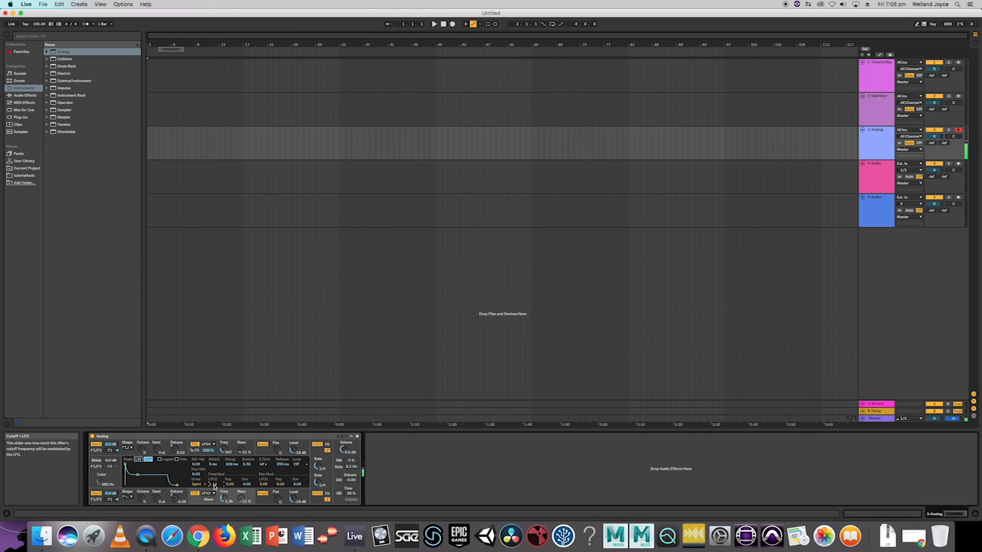
left_click_drag(213, 485, 213, 484)
left_click(231, 444)
left_click_drag(213, 484, 213, 482)
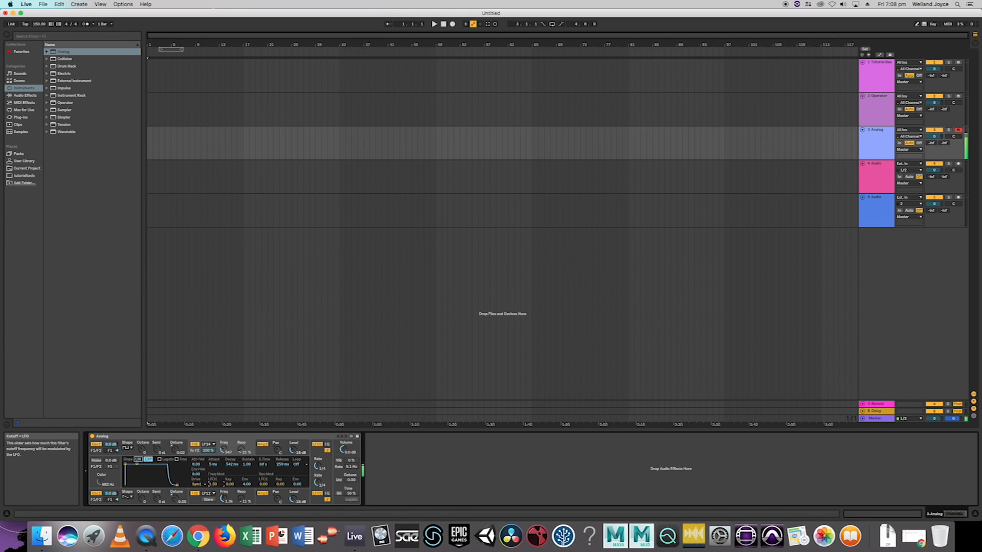
left_click_drag(318, 467, 317, 462)
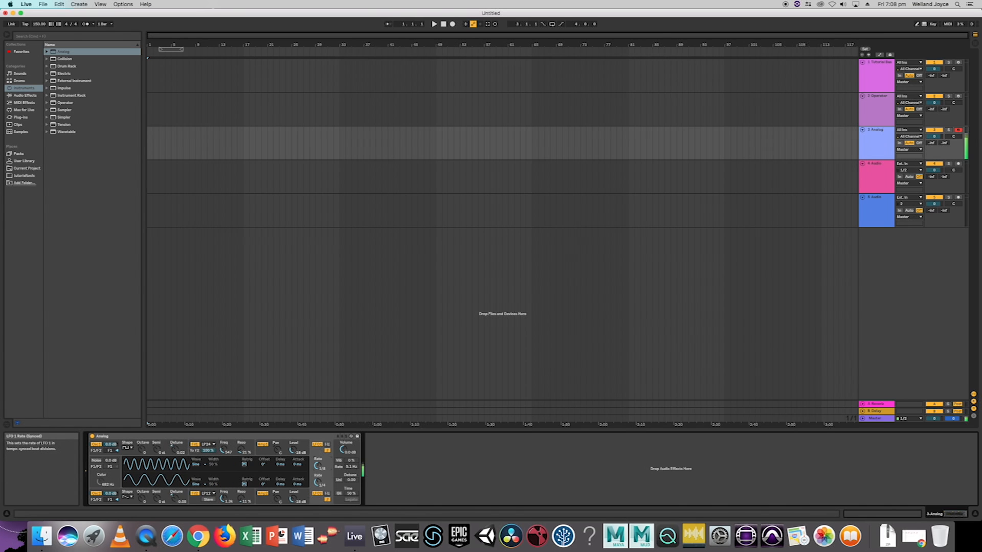
left_click(216, 453)
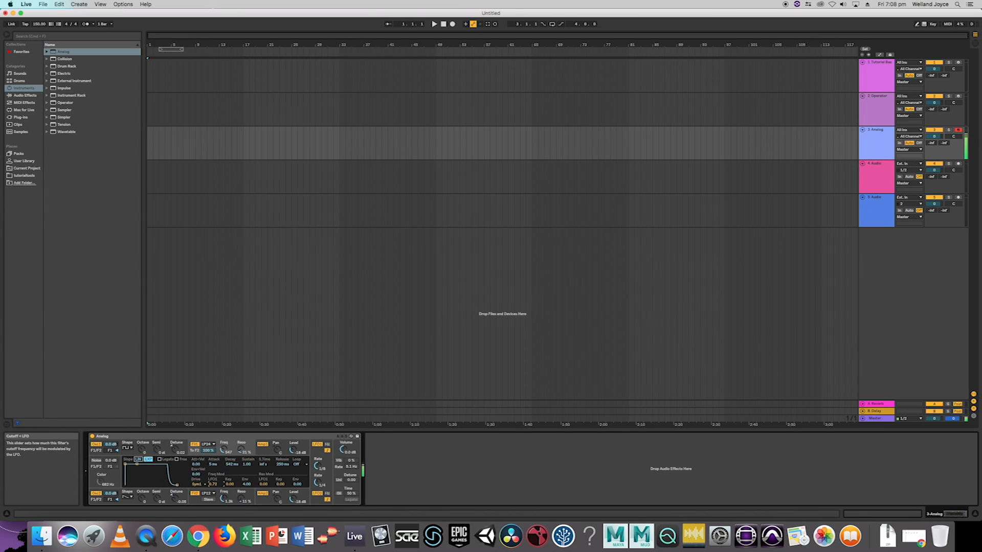
- Add EQ Eight after Analog, cut its third band around 1 kHz, and make the fourth band a high cut at about 11 kHz
left_click_drag(64, 139, 472, 471)
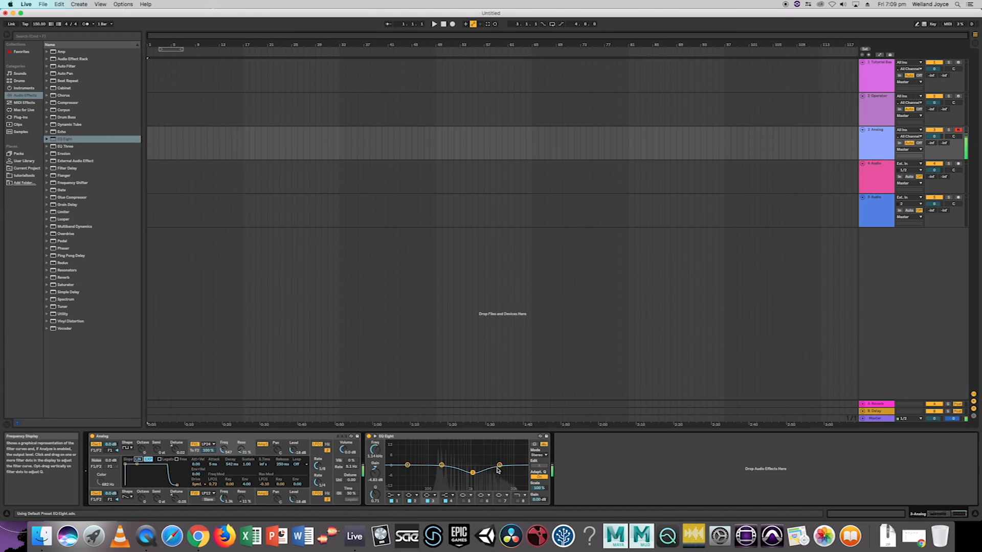
left_click(520, 502)
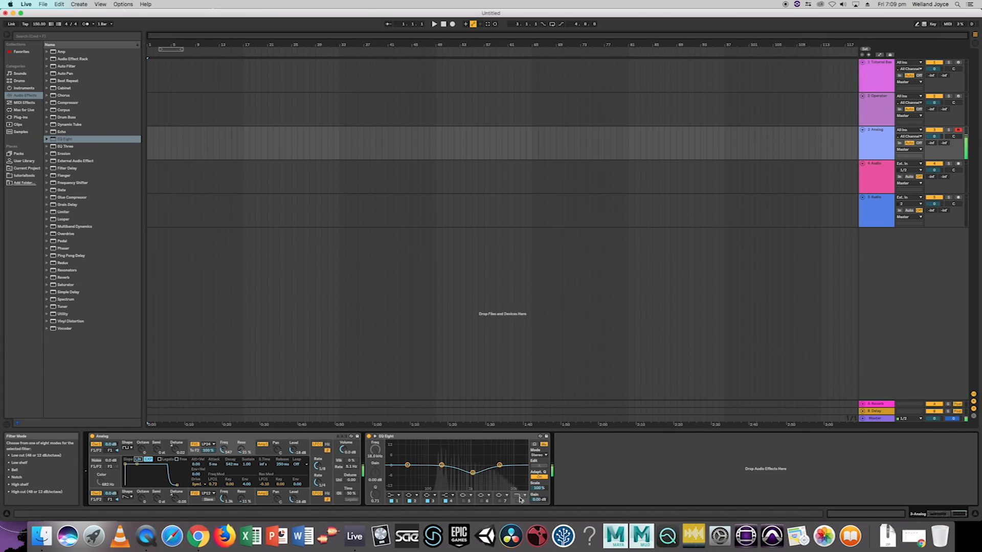
left_click(448, 496)
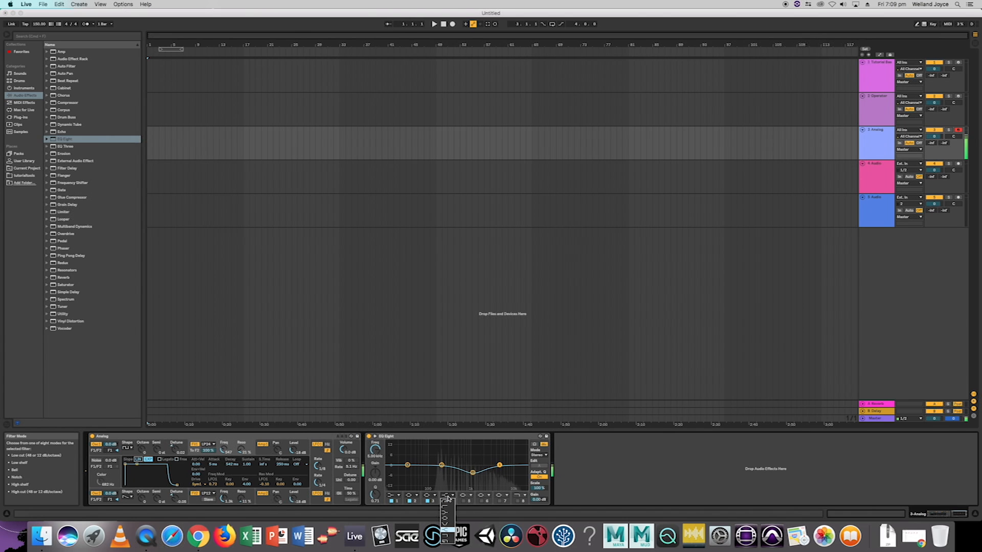
left_click(446, 543)
left_click_drag(499, 470, 514, 470)
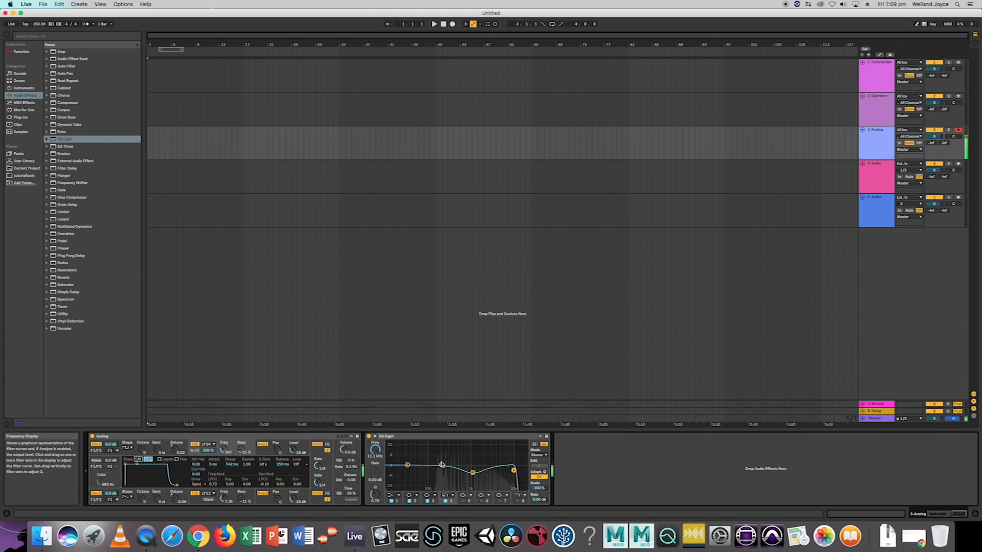
- Add Reverb after EQ Eight and place the Chord MIDI effect before Analog
left_click_drag(89, 276, 662, 478)
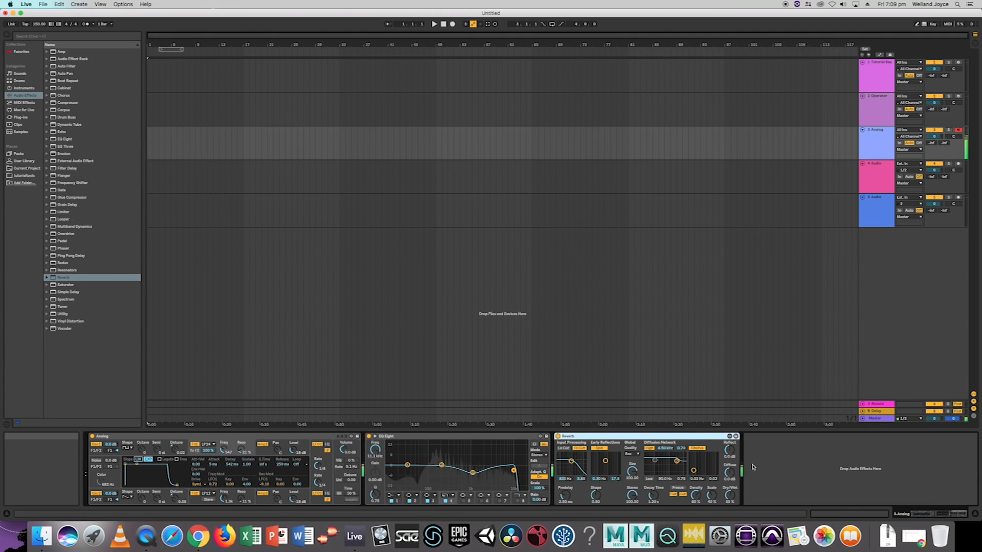
left_click(24, 102)
left_click(64, 58)
left_click_drag(100, 448, 102, 449)
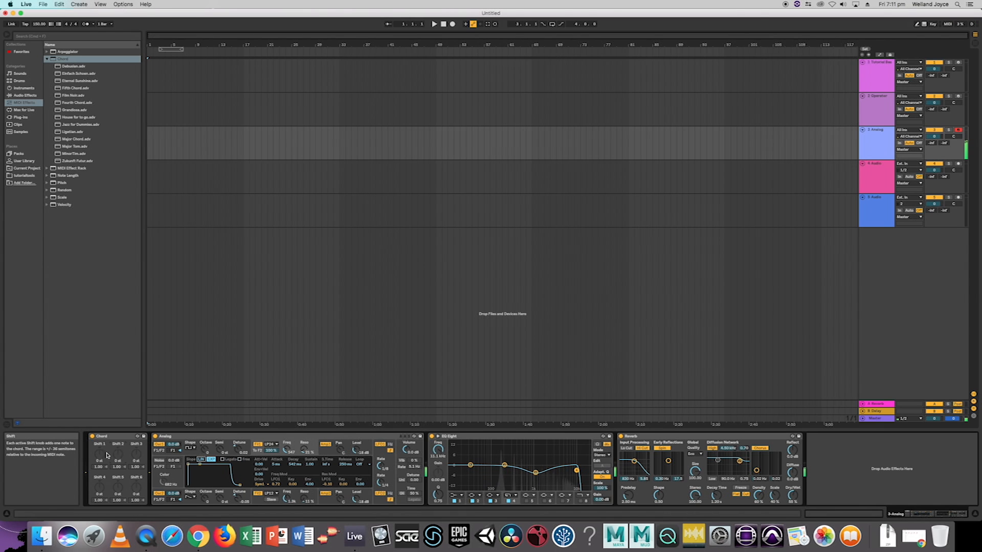
- Raise the Shift 1, Shift 2 and Shift 3 intervals in Chord to build a chord above the played note
left_click_drag(100, 454, 100, 446)
left_click_drag(117, 454, 117, 448)
left_click_drag(136, 453, 136, 447)
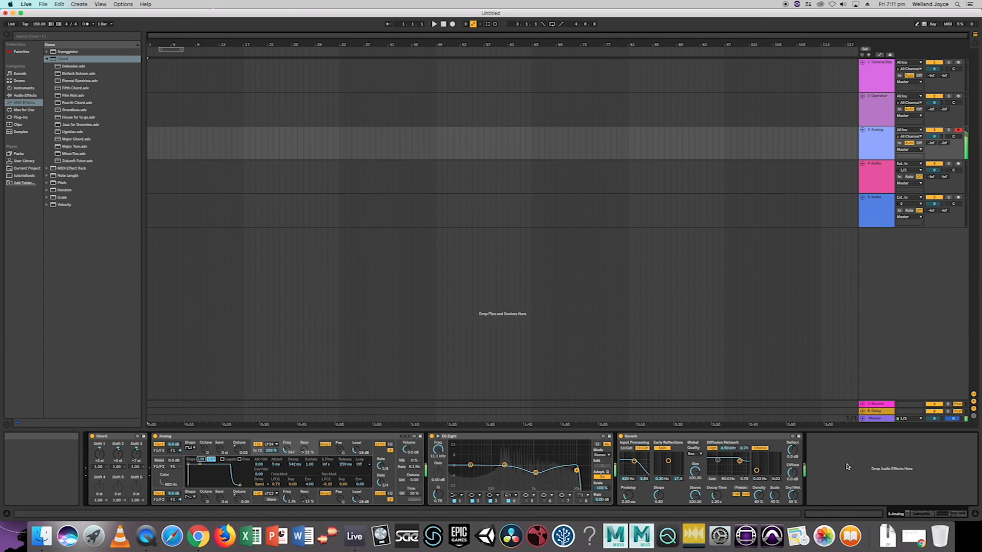
- Add Chorus after Reverb with modulation amount and rate lowered to about 0.5 ms and 0.5 Hz, and add Echo after it
left_click(47, 59)
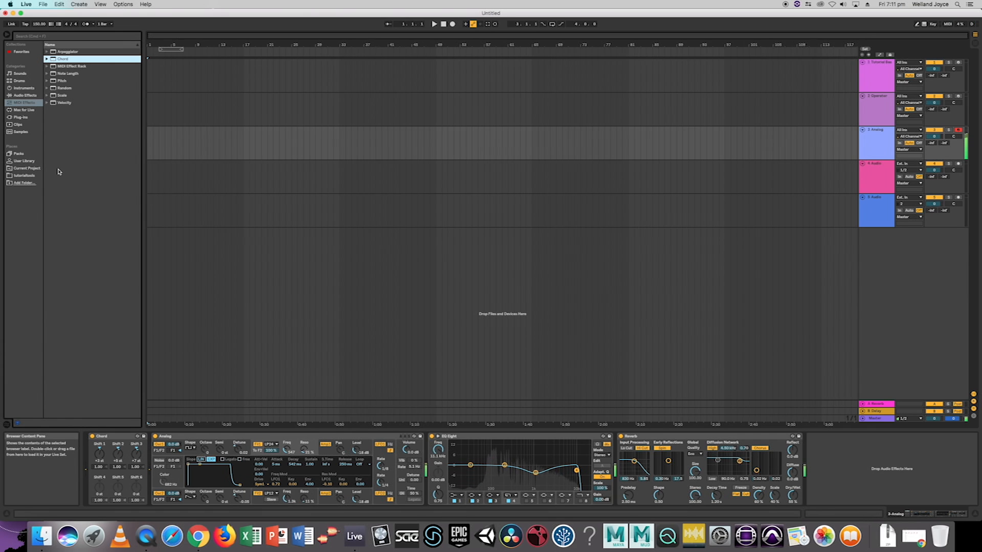
left_click(25, 95)
left_click_drag(66, 95, 816, 454)
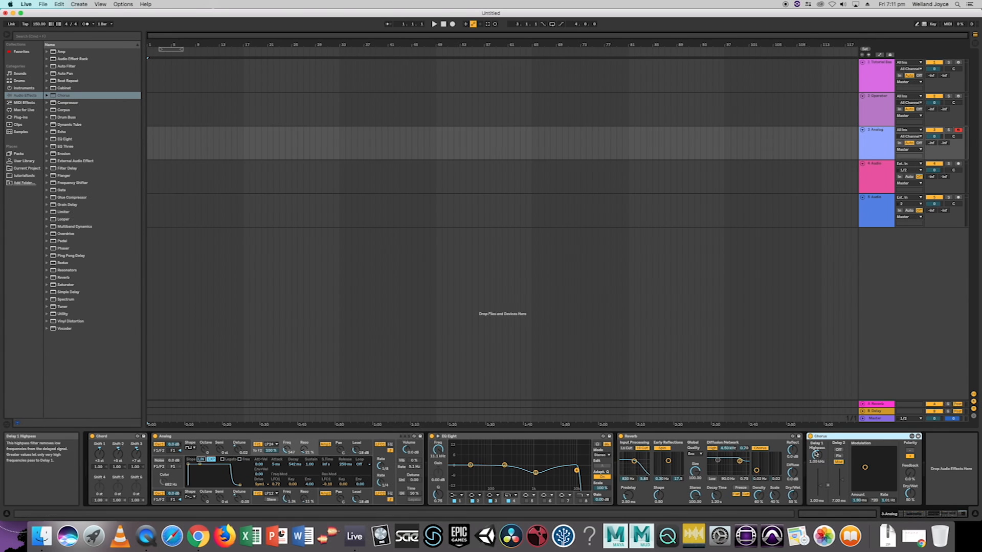
mouse_move(864, 468)
left_mouse_down()
mouse_move(857, 486)
mouse_move(862, 478)
left_mouse_up()
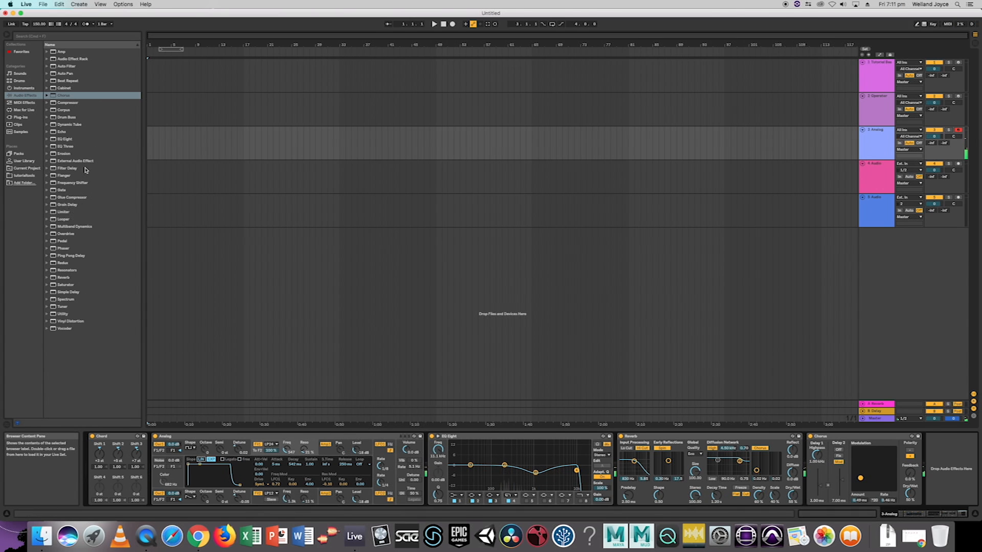
left_click(73, 133)
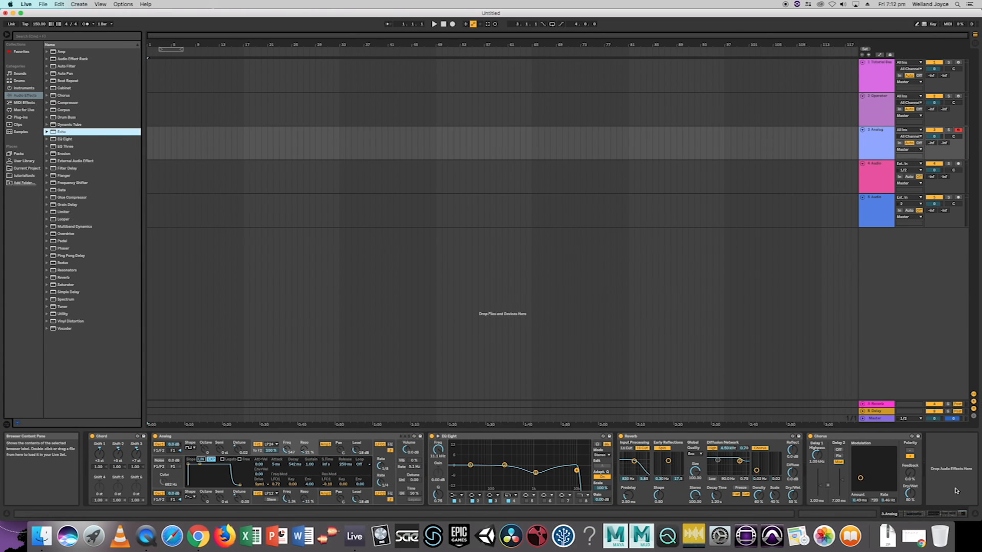
left_click_drag(174, 165, 933, 468)
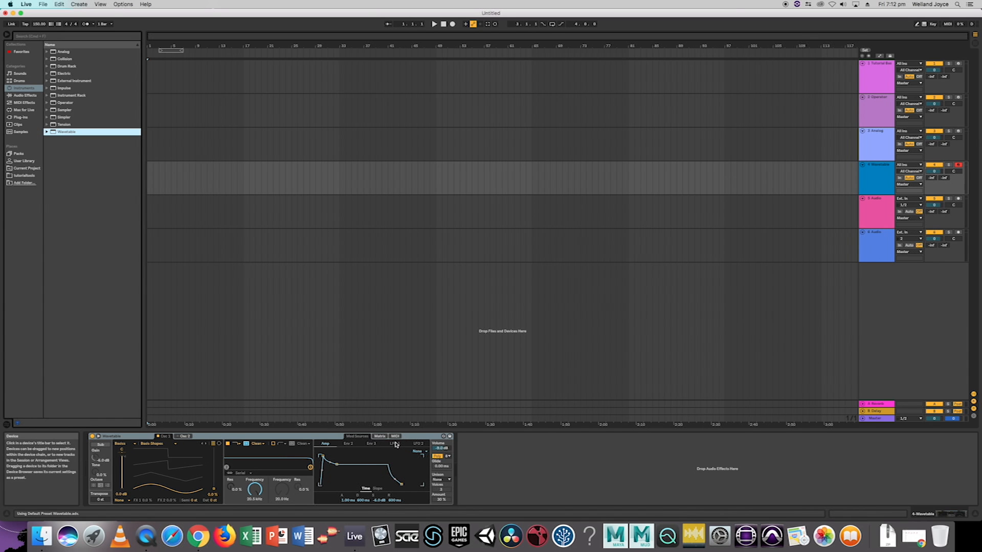
- Adjust the rate settings of LFO 1 in the new track's Wavetable
left_click(394, 444)
left_click(415, 452)
left_click_drag(341, 501, 341, 513)
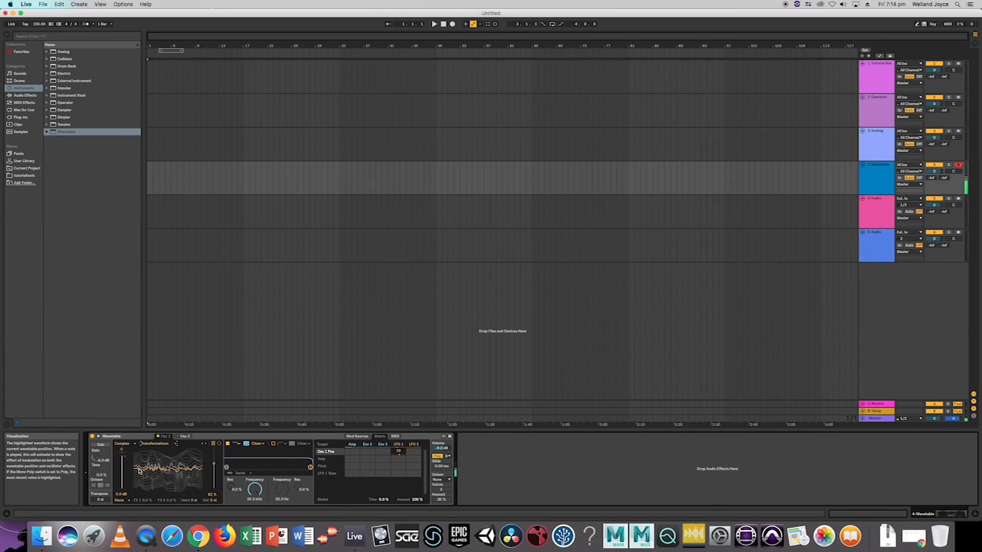
- Detune Wavetable's Oscillator 2 and Oscillator 1 slightly
left_click(184, 437)
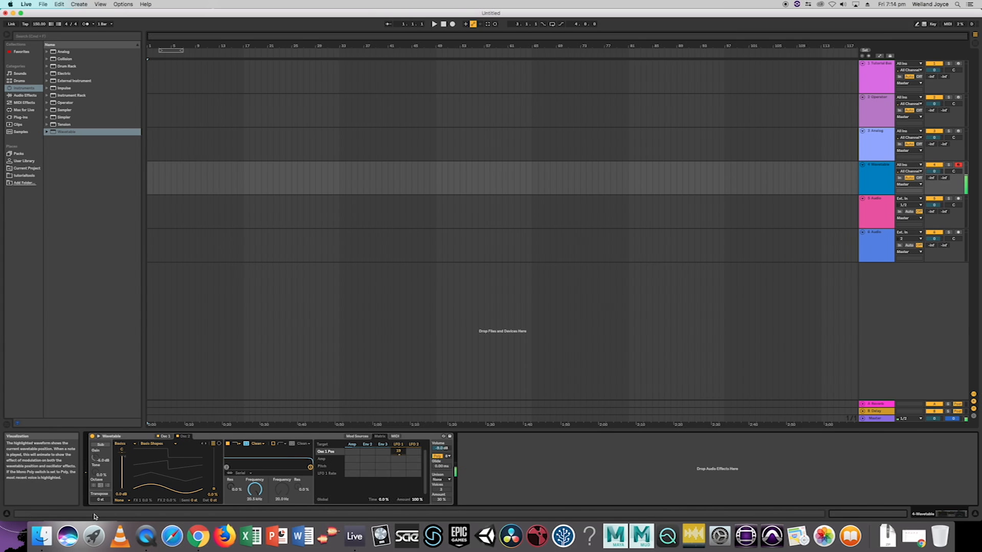
left_click(210, 500)
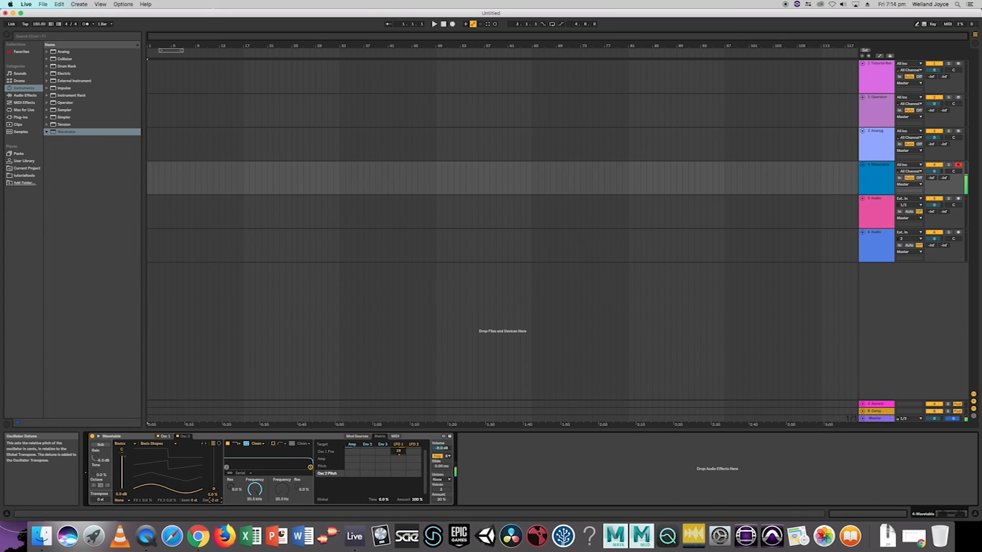
left_click(164, 437)
left_click(210, 500)
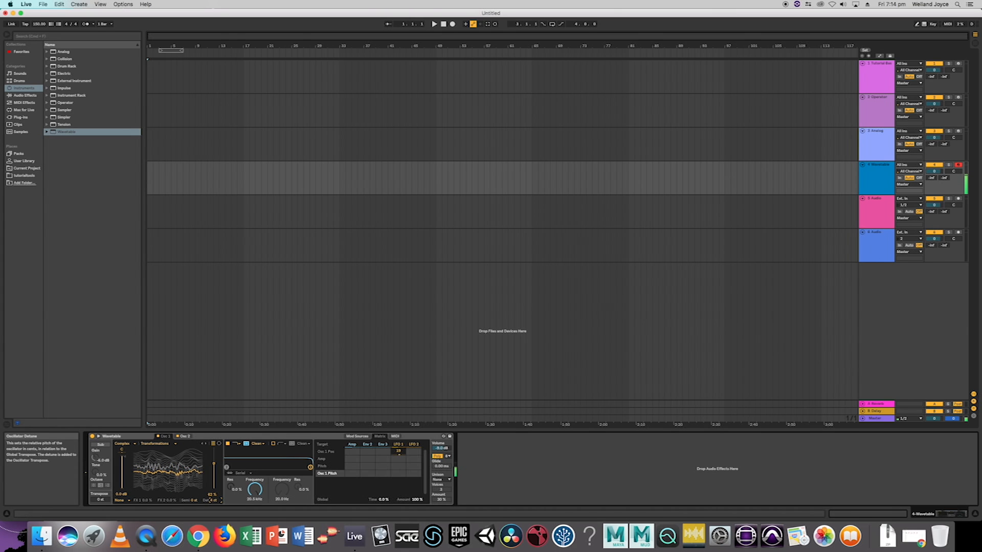
- Try the Junk 2 wavetable from the Noise category on Wavetable's Oscillator 2
left_click(186, 438)
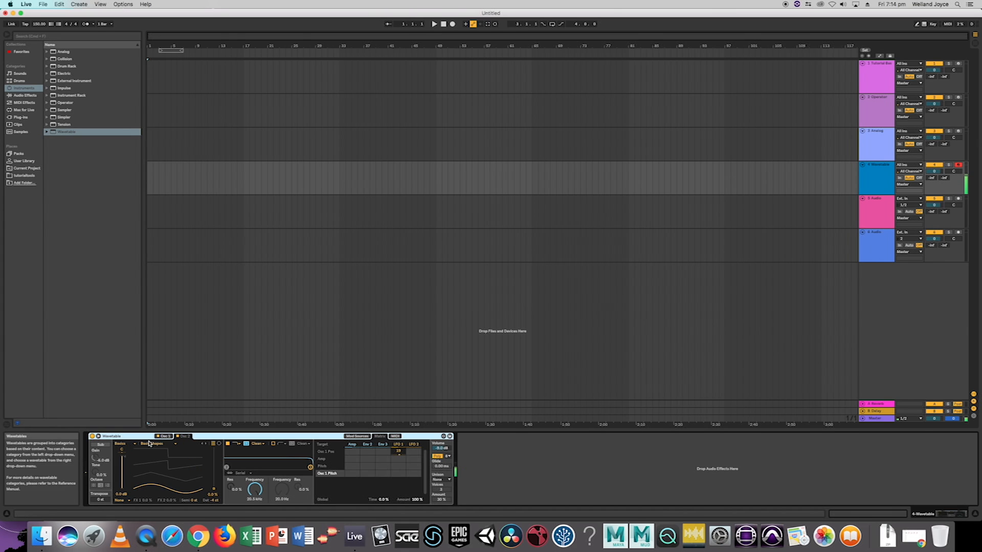
left_click(127, 443)
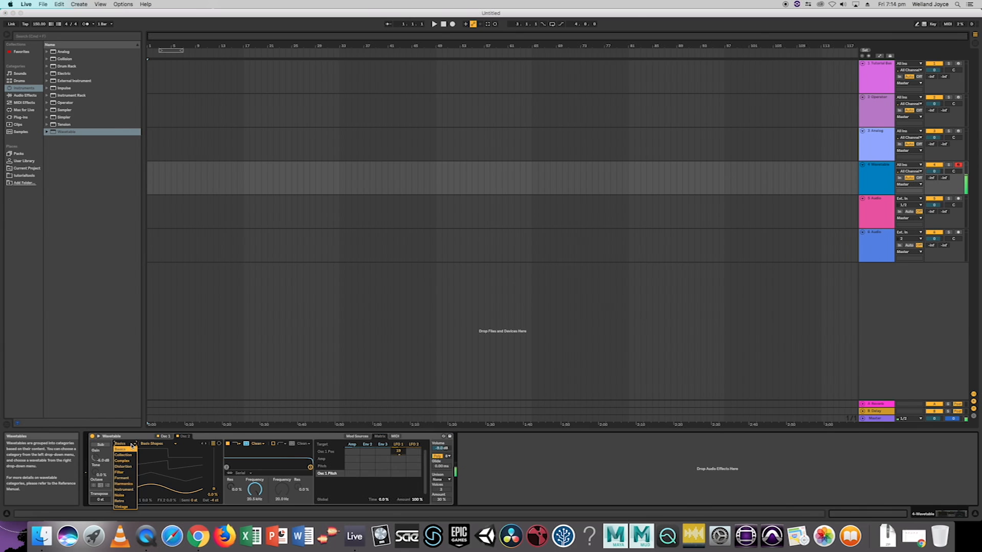
left_click(129, 500)
left_click(156, 443)
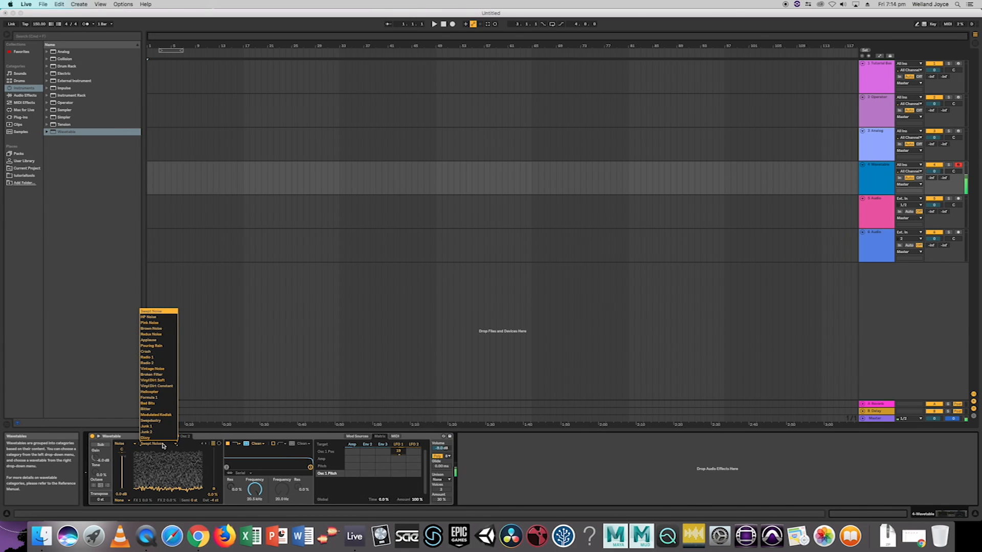
left_click(153, 432)
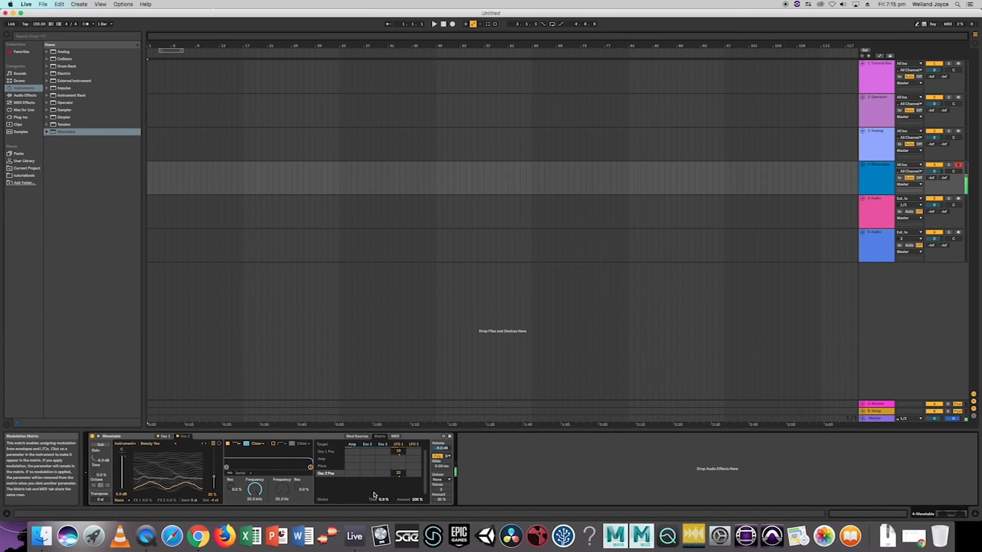
- Raise Filter 1's resonance to about 40% and add its frequency and resonance as LFO 1 modulation targets
mouse_move(254, 489)
left_mouse_down()
mouse_move(255, 524)
mouse_move(255, 490)
left_mouse_up()
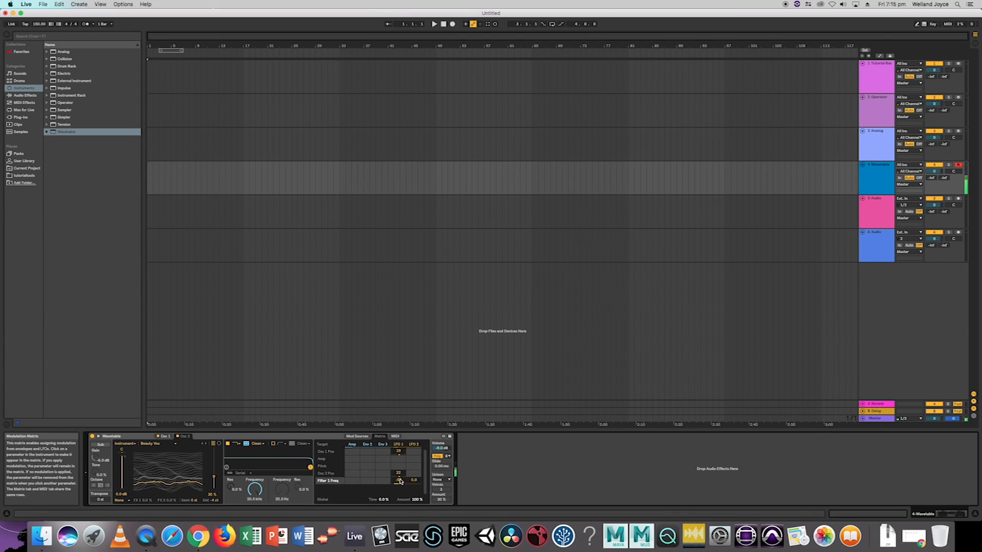
left_click(231, 488)
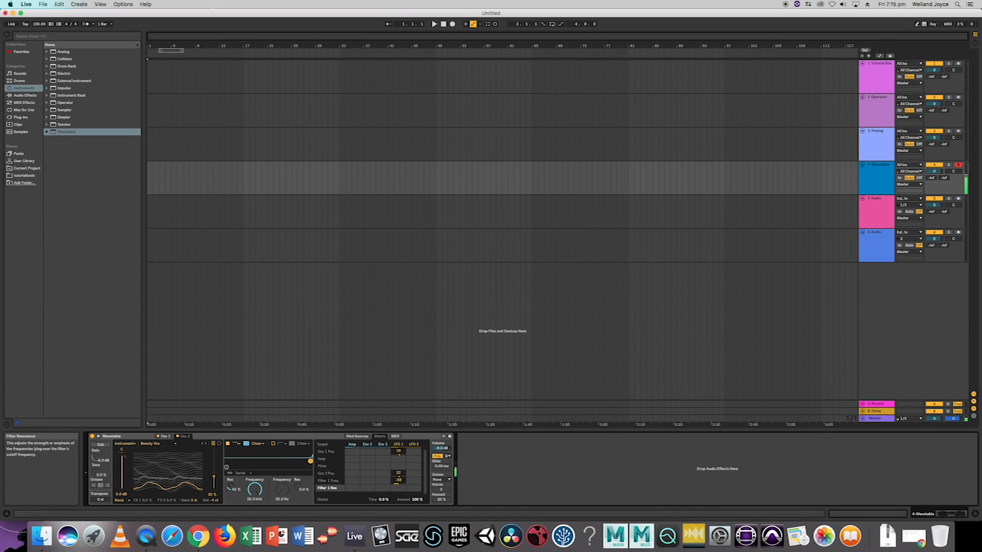
left_click_drag(231, 487, 231, 488)
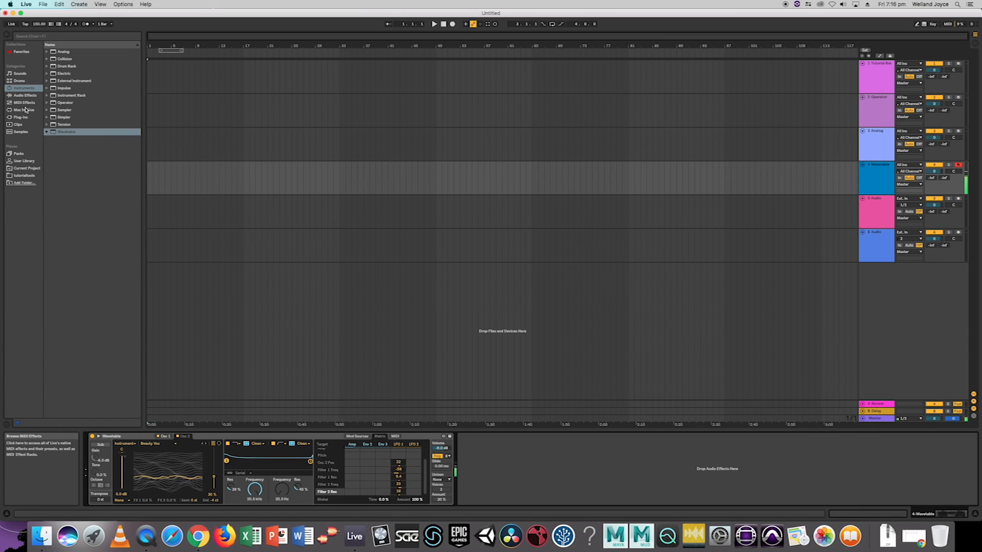
- Add Reverb after Wavetable and turn off its Hi Cut, Spin and High diffusion filter
left_click(24, 95)
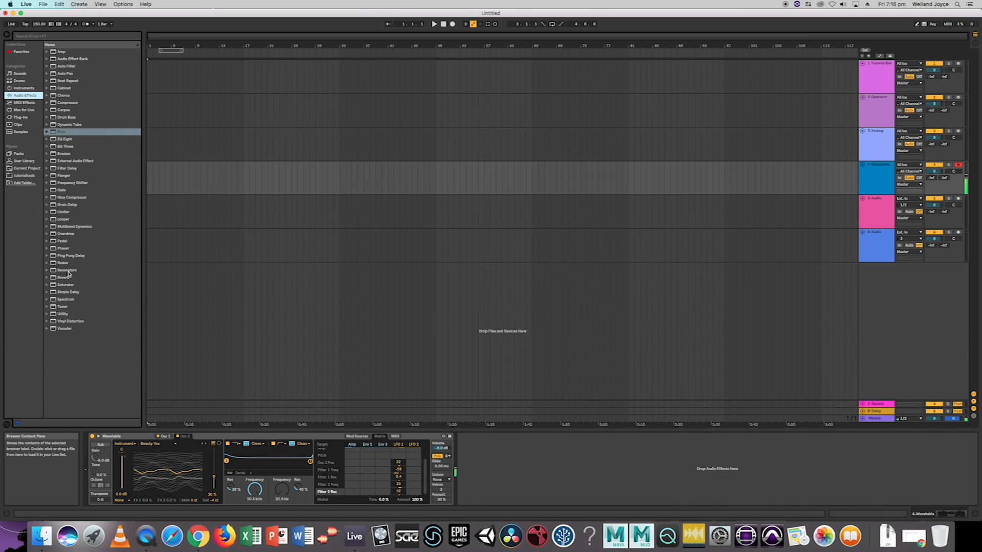
left_click_drag(67, 281, 487, 452)
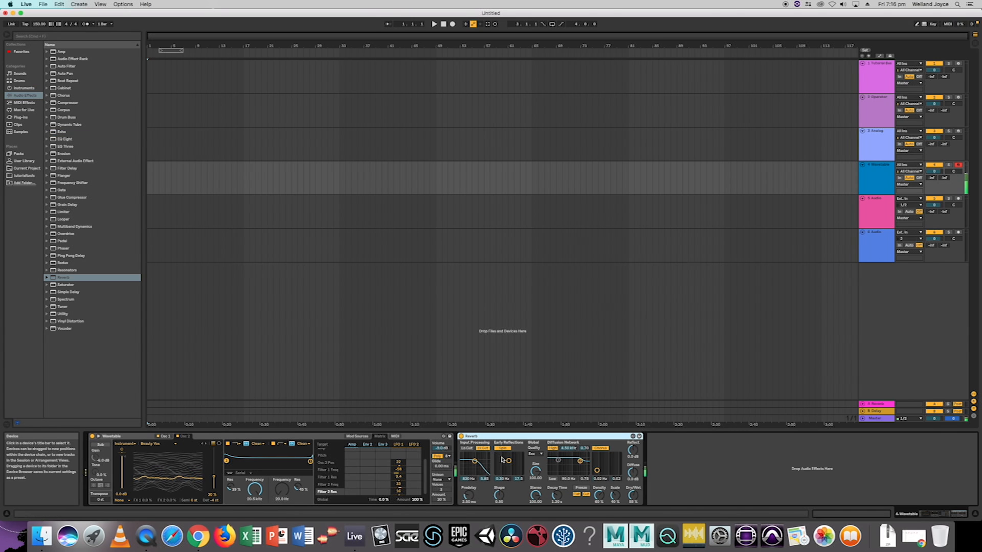
left_click(483, 448)
left_click(502, 448)
left_click(552, 448)
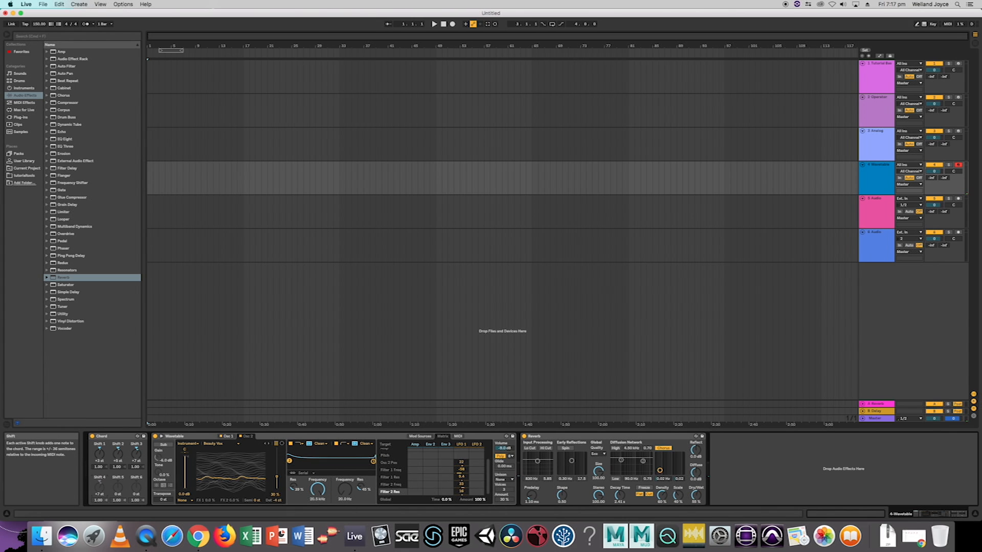
- Raise the Shift 4 interval in Chord to add another note to the chord
left_click_drag(100, 486, 100, 474)
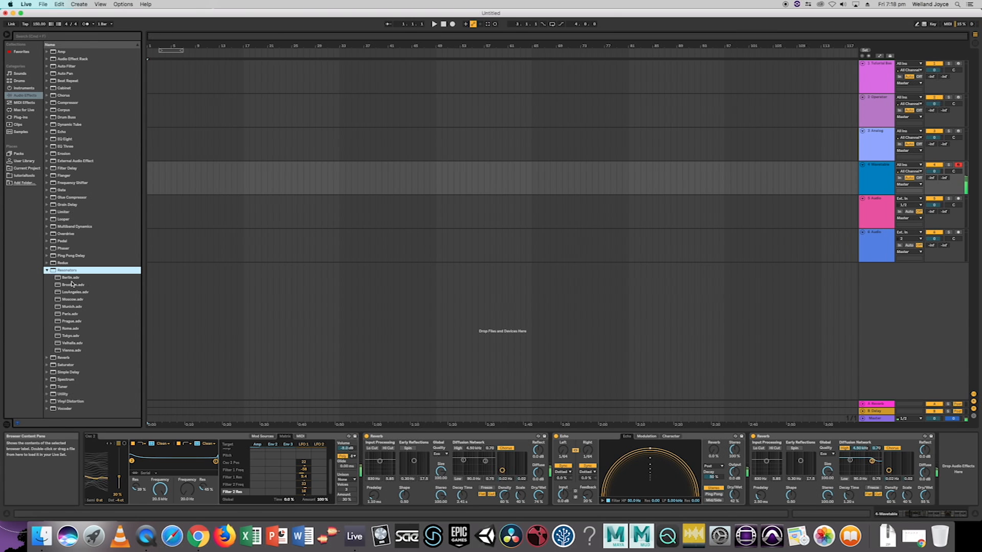
- Load the Resonators preset Berlin after the last Reverb, and also load the Brooklyn preset
key("Down")
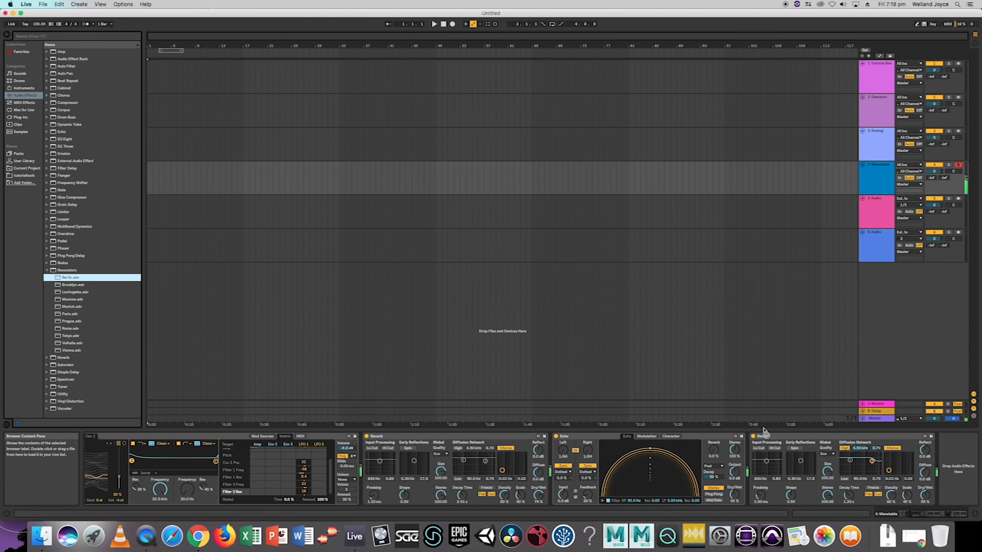
key("Return")
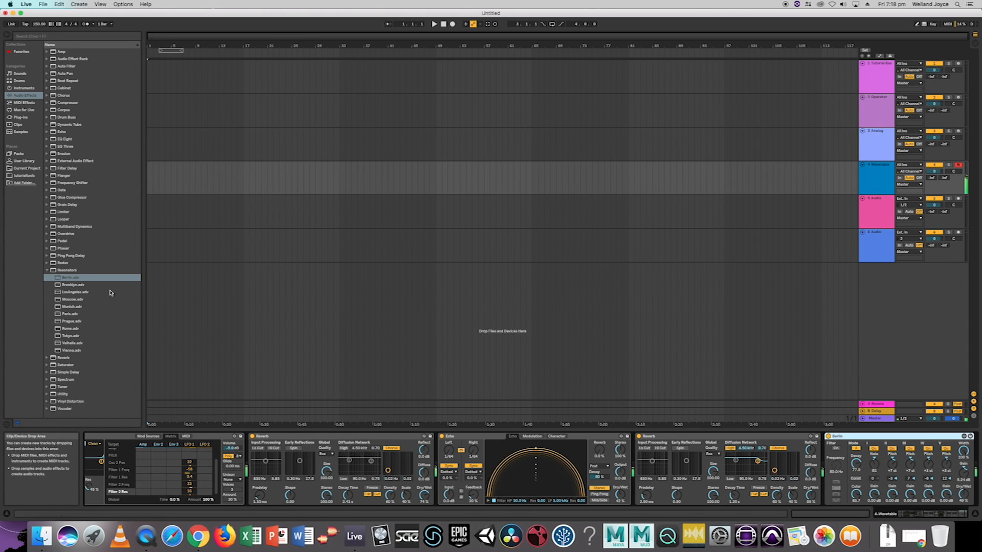
left_click(84, 287)
key("Return")
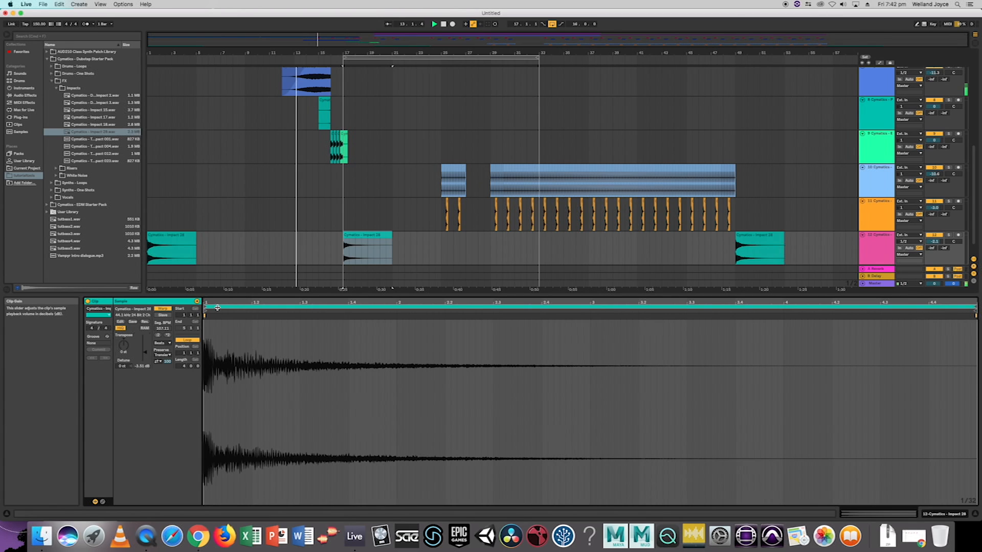
- Delete the first Tutorial Pad clip, starting at bar 17, from track 3 in the arrangement
left_click(306, 248)
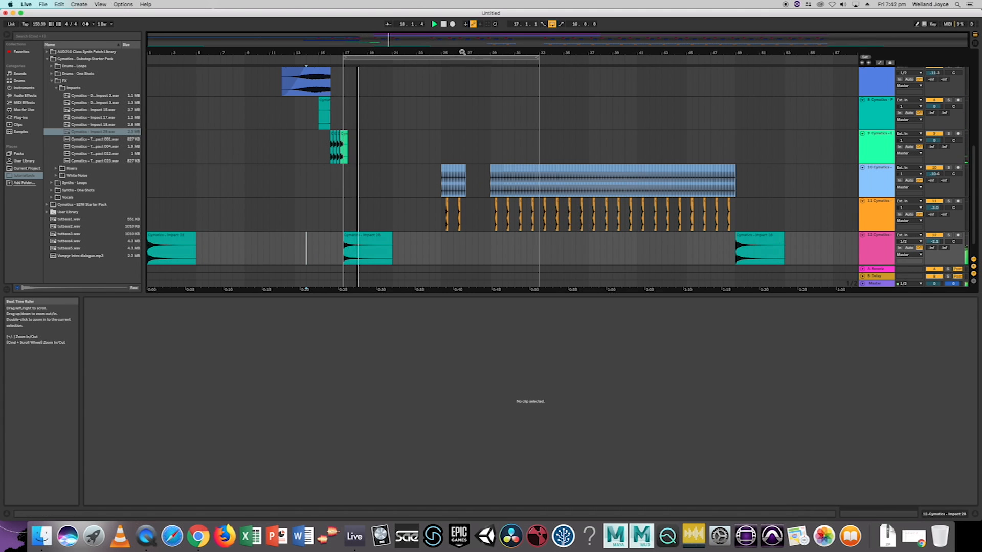
scroll(417, 187, "up", 8)
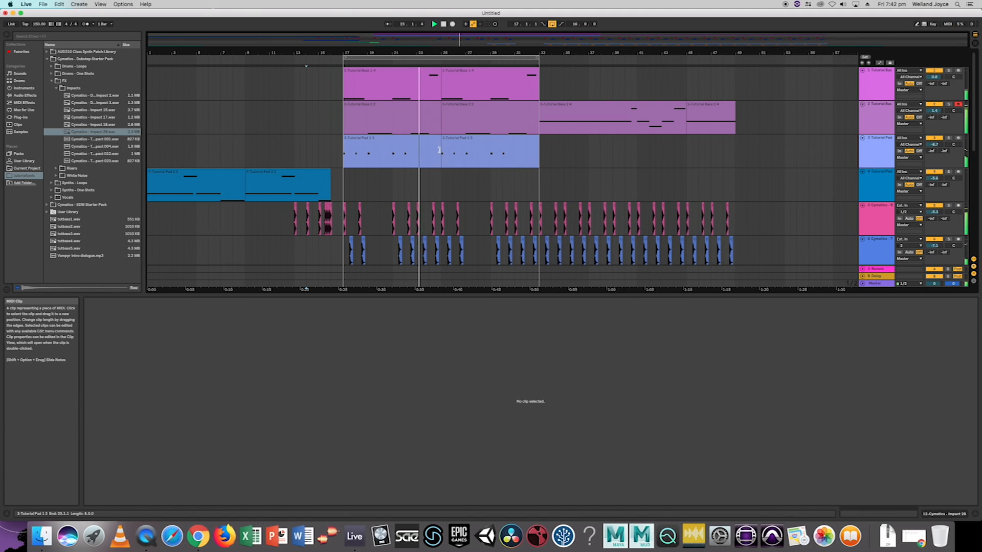
left_click(369, 140)
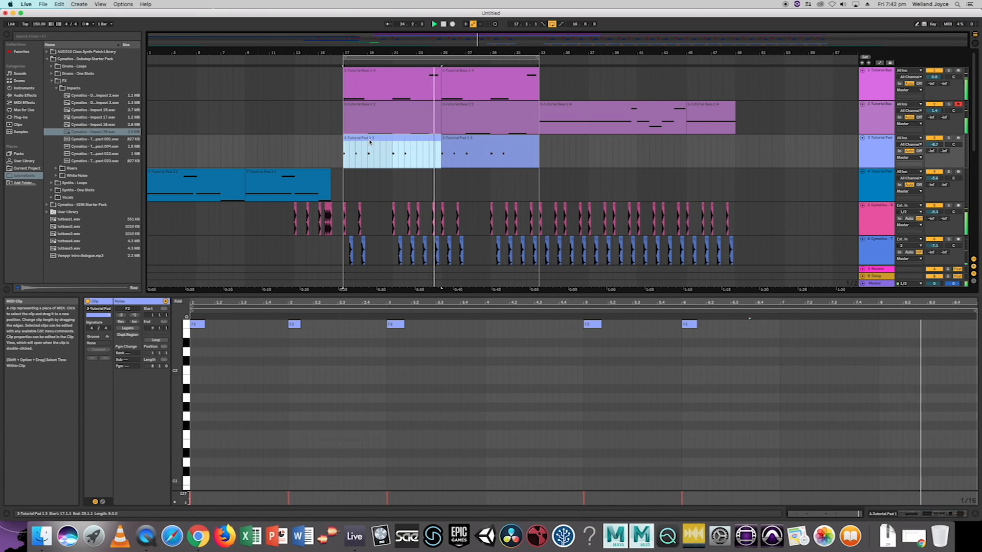
key("BackSpace")
left_click(379, 171)
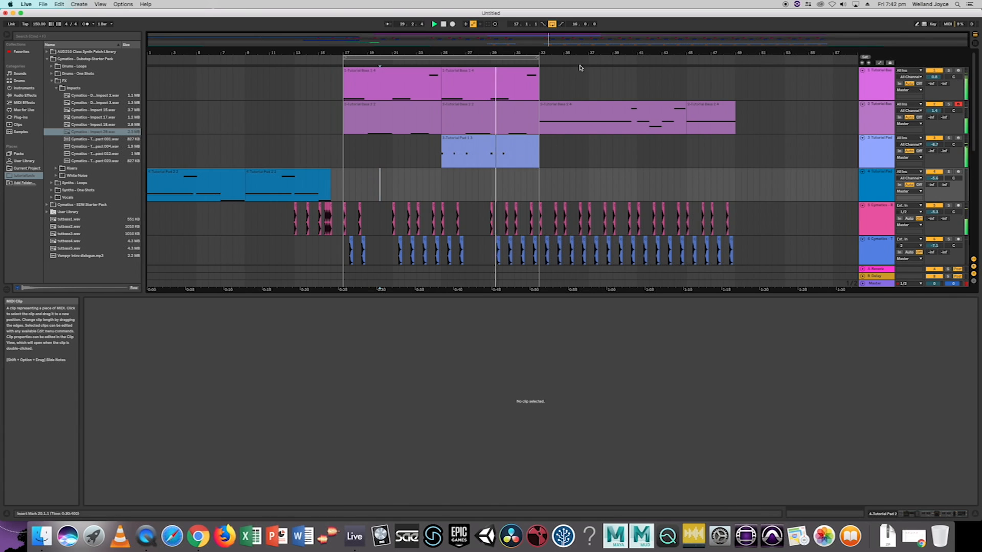
- Extend the loop region to bar 49 and duplicate the remaining track 3 pad clip twice to reach its end
left_click_drag(539, 57, 735, 59)
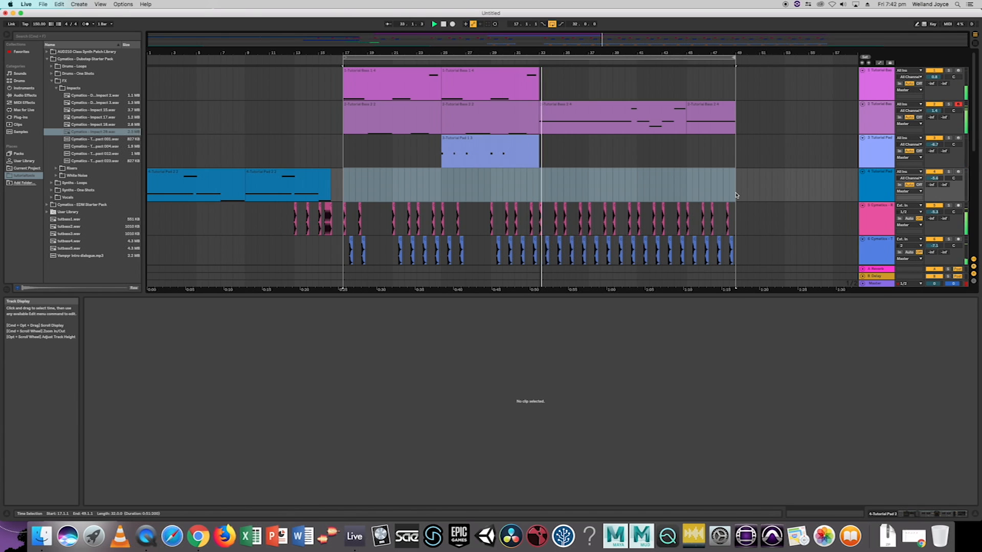
left_click(508, 154)
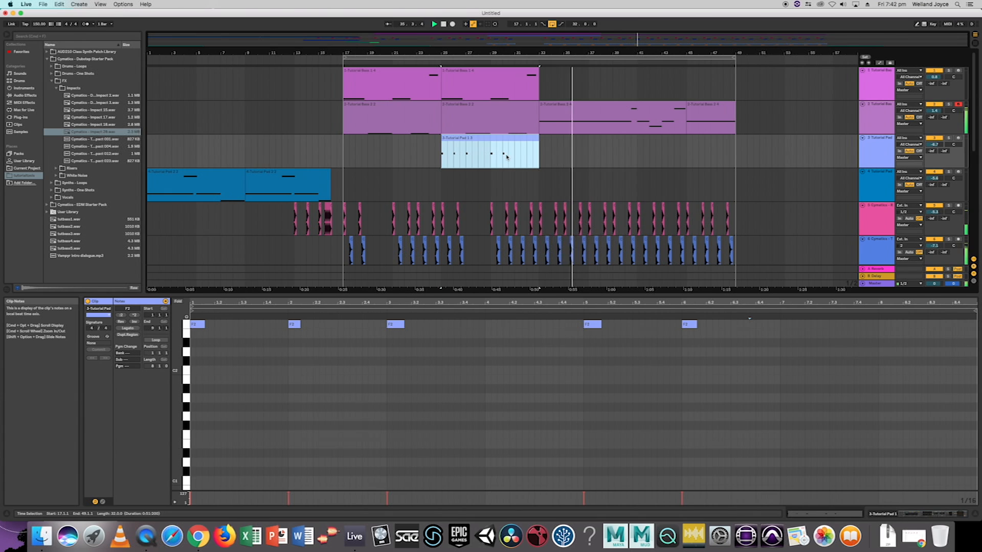
key("super+d")
key("super+d")
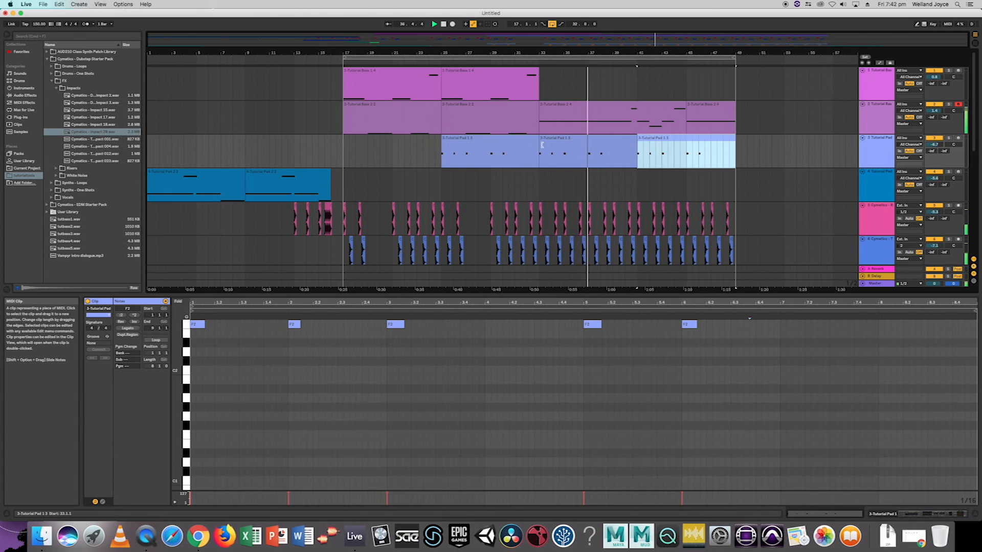